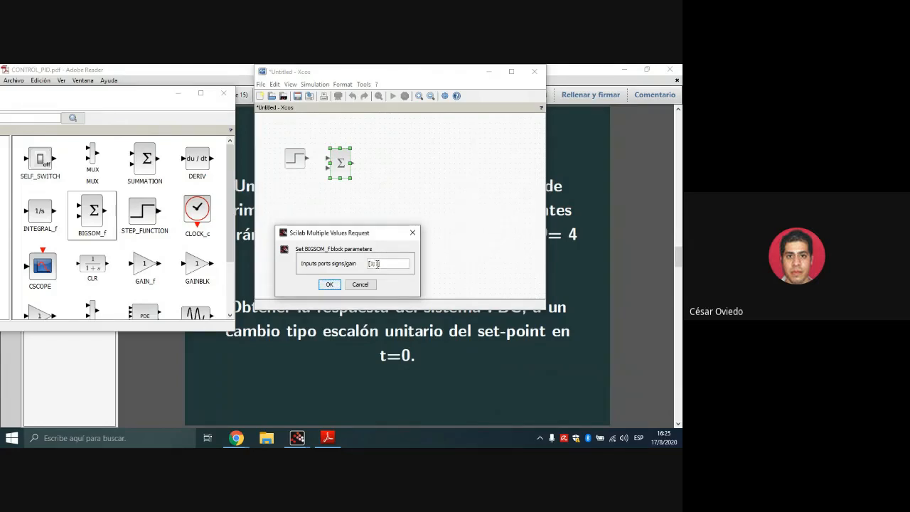
# - Make the second input of the BIGSOM_f summing block negative
pyautogui.click(378, 264)
pyautogui.write('-')
pyautogui.press('Return')
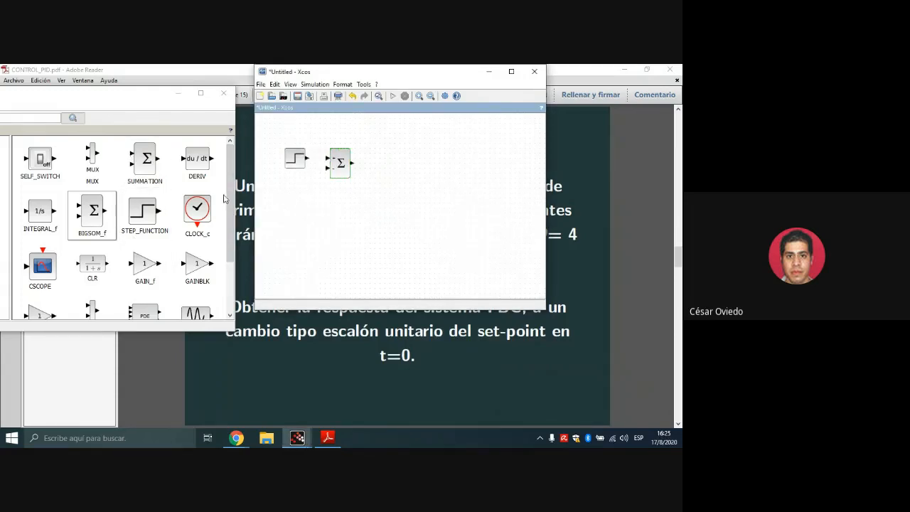
# - Add a PID block after the summing block and a CLR transfer function block after it
pyautogui.moveTo(227, 196); pyautogui.dragTo(227, 254)
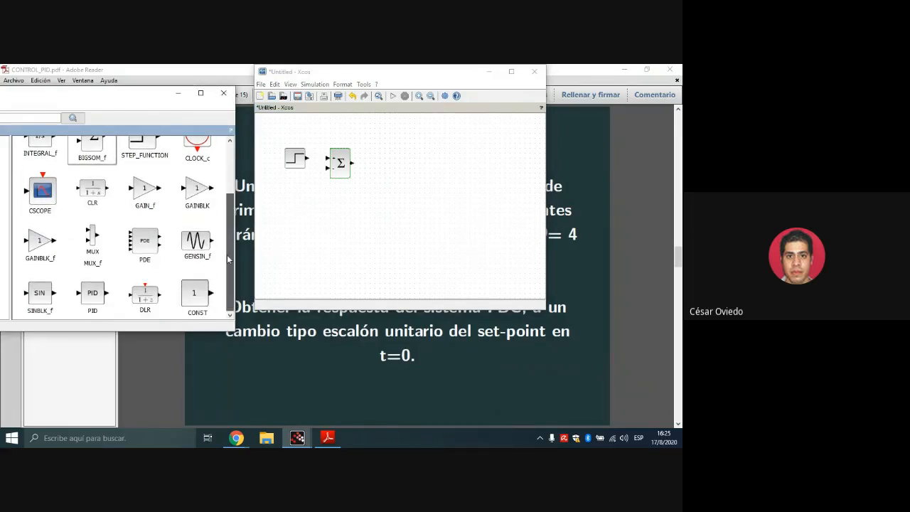
pyautogui.moveTo(92, 295); pyautogui.dragTo(400, 167)
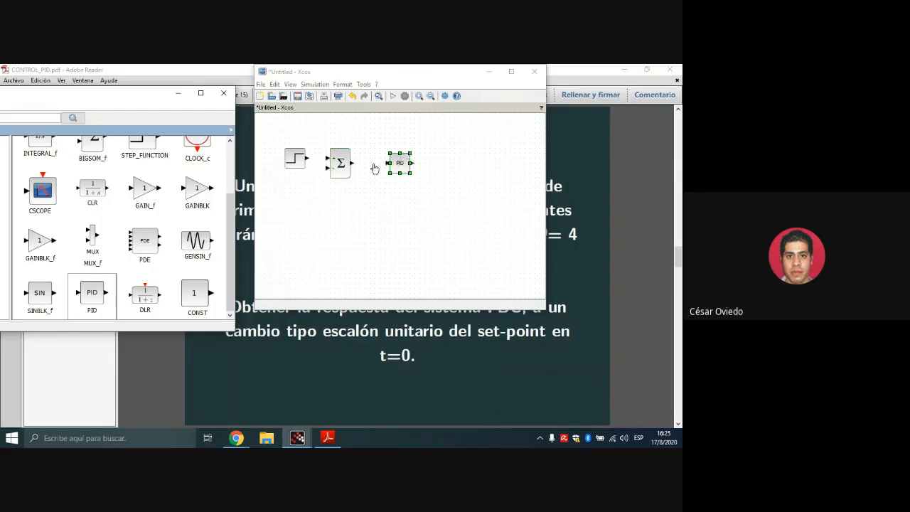
pyautogui.click(94, 191)
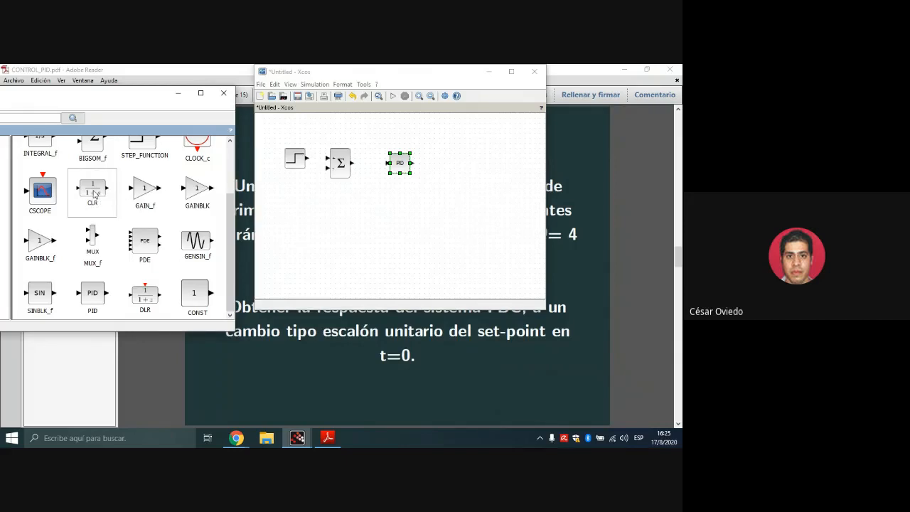
pyautogui.moveTo(95, 194); pyautogui.dragTo(452, 168)
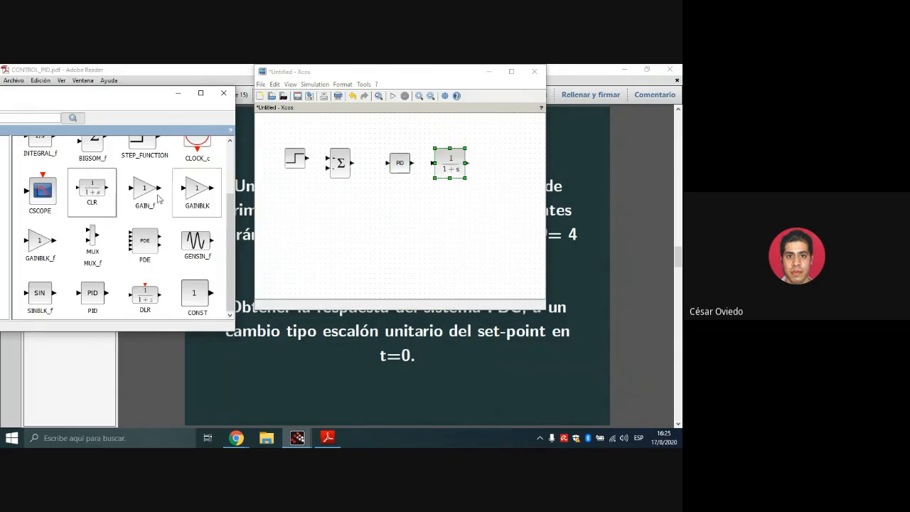
# - Duplicate the CLR transfer function block and place the copy in line after the original
pyautogui.click(245, 188)
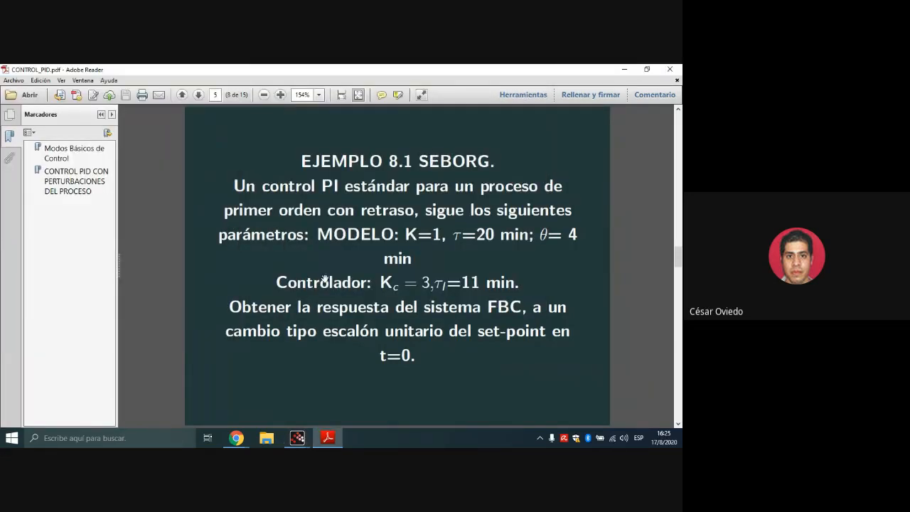
pyautogui.moveTo(298, 437)
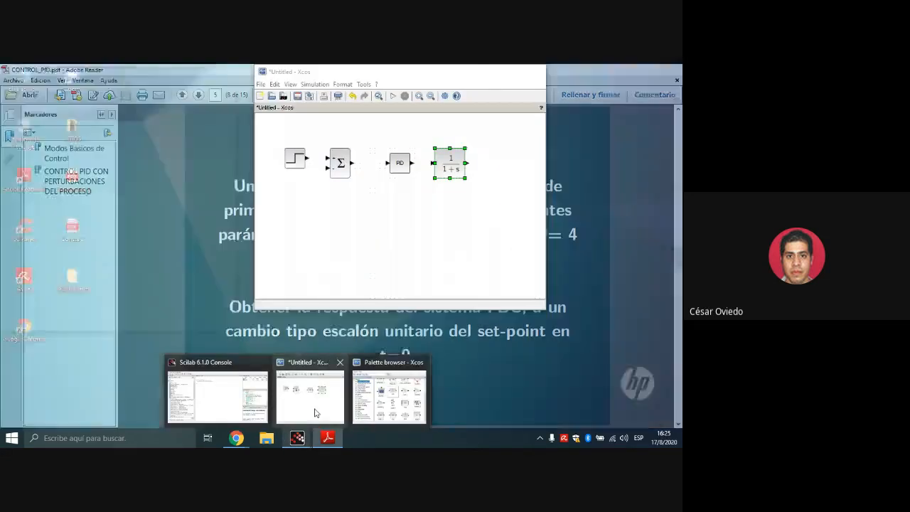
pyautogui.click(311, 396)
pyautogui.hotkey('ctrl', 'c')
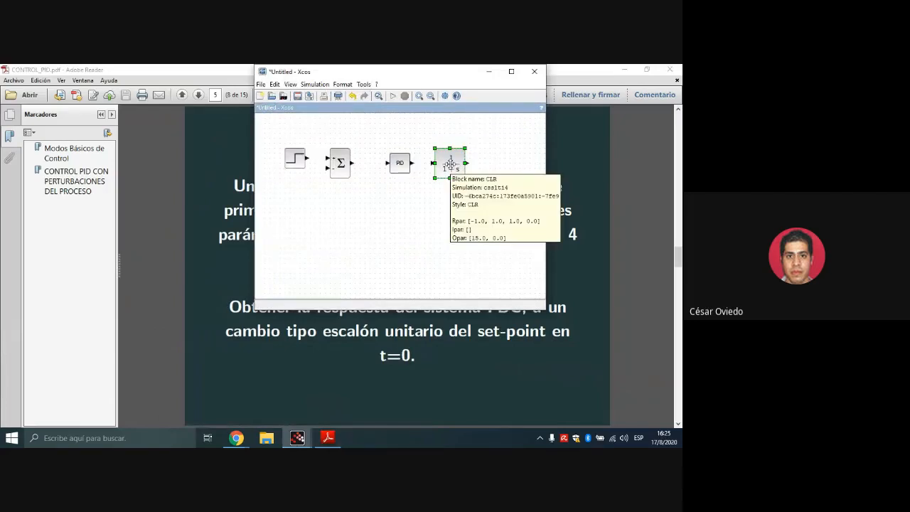
pyautogui.hotkey('ctrl', 'v')
pyautogui.moveTo(451, 164); pyautogui.dragTo(502, 161)
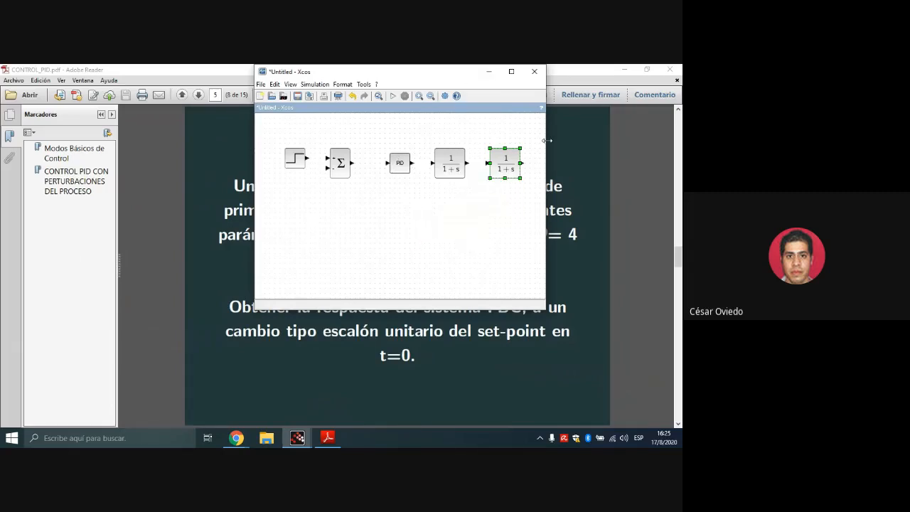
# - Widen the diagram window and add a MUX block after the second transfer function block
pyautogui.moveTo(547, 140); pyautogui.dragTo(657, 150)
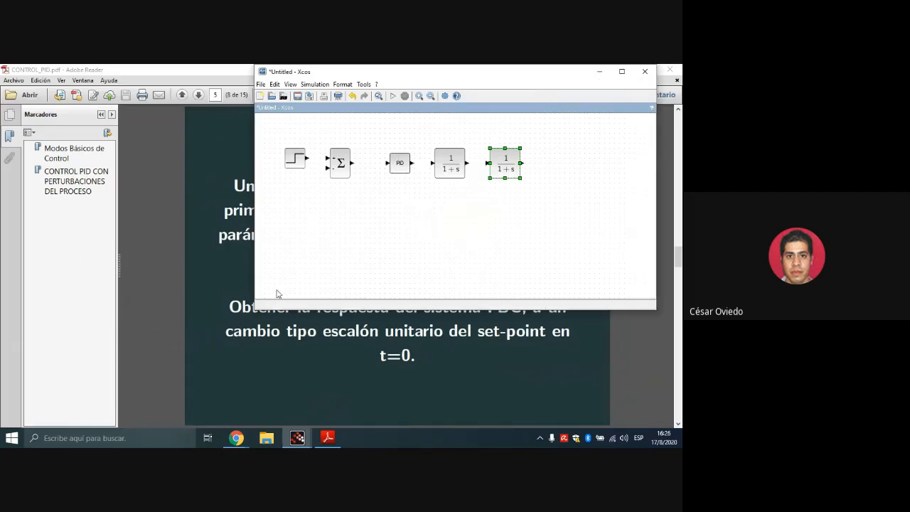
pyautogui.moveTo(297, 437)
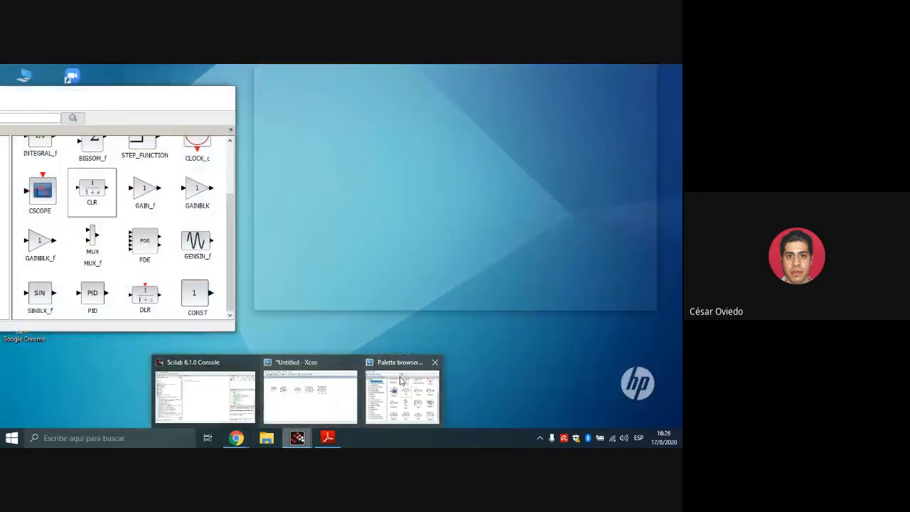
pyautogui.click(402, 393)
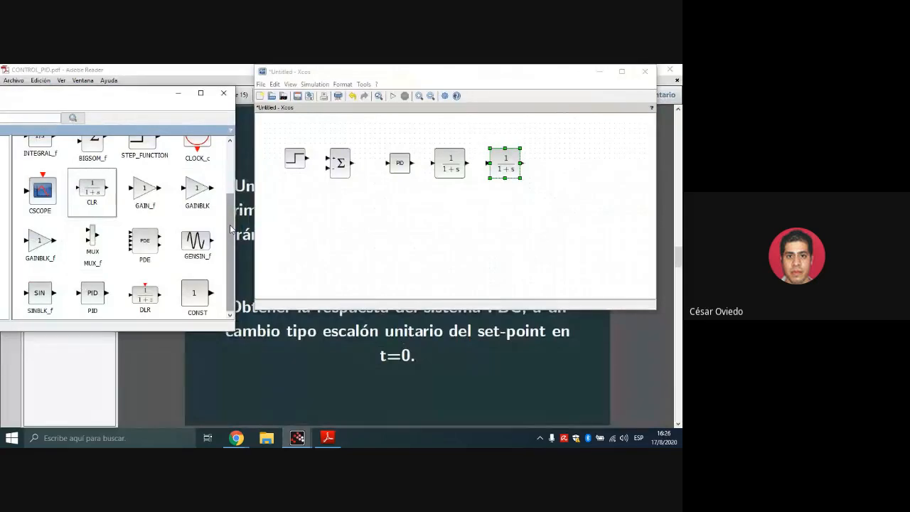
pyautogui.moveTo(232, 238); pyautogui.dragTo(232, 156)
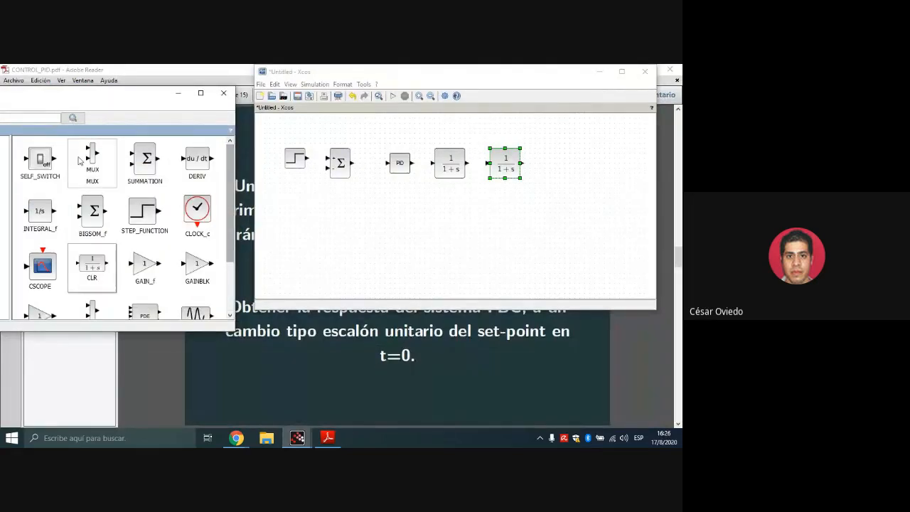
pyautogui.moveTo(92, 162); pyautogui.dragTo(561, 180)
# - Add a CSCOPE block after the MUX and a CLOCK_c block directly above the scope
pyautogui.moveTo(33, 271); pyautogui.dragTo(594, 218)
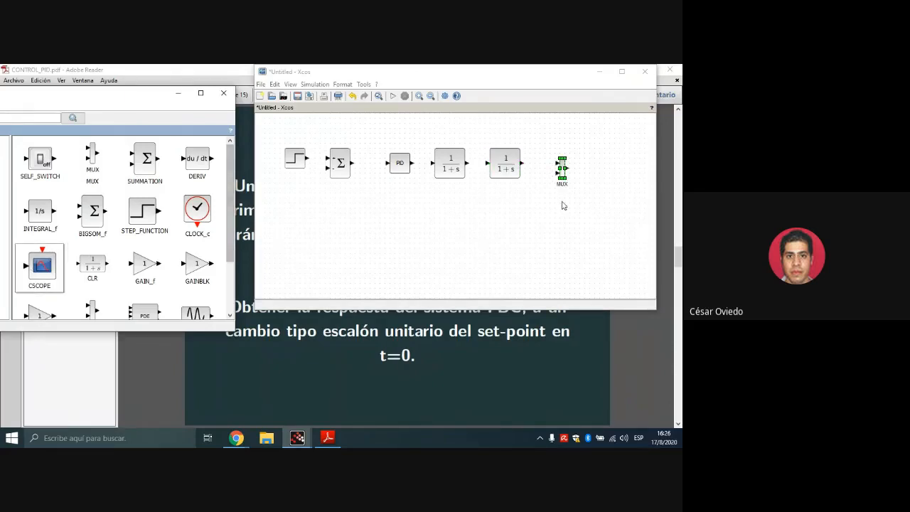
pyautogui.moveTo(586, 201); pyautogui.dragTo(613, 168)
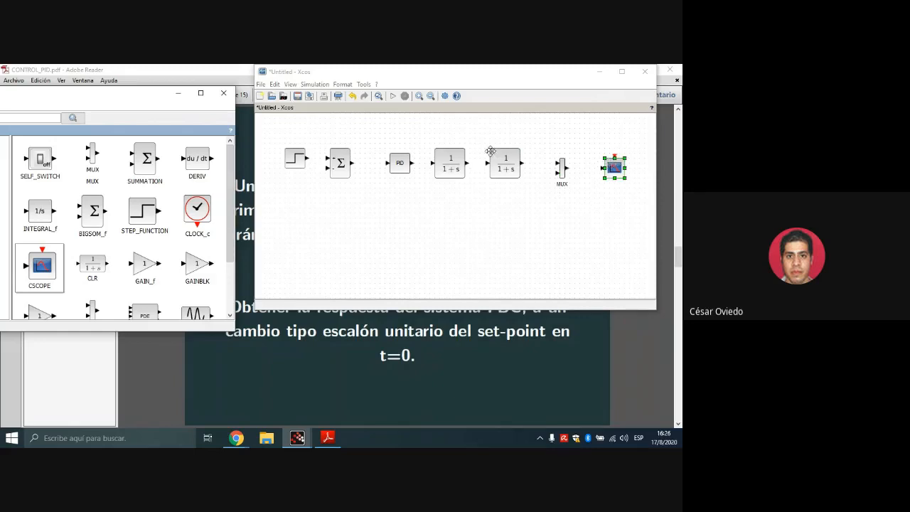
pyautogui.moveTo(250, 173); pyautogui.dragTo(614, 128)
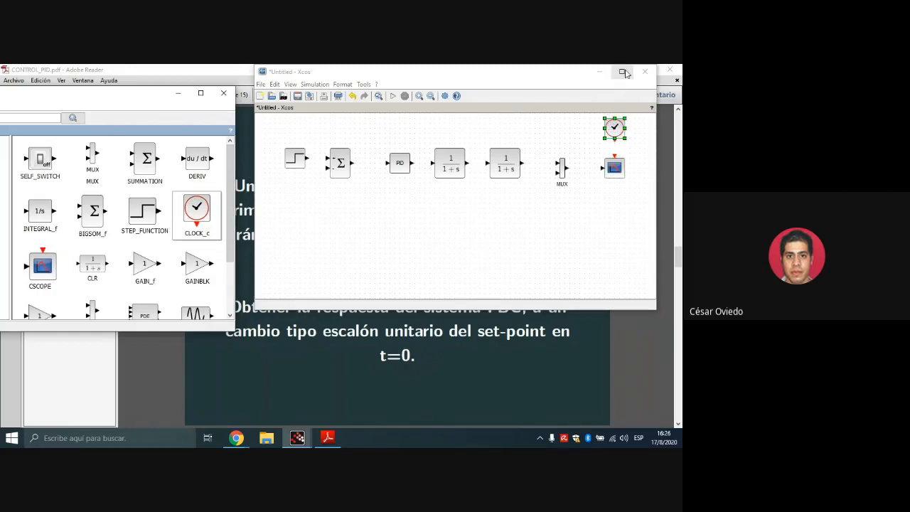
# - Set the step block's step time to match the problem's set-point change at t=0
pyautogui.moveTo(498, 74); pyautogui.dragTo(363, 124)
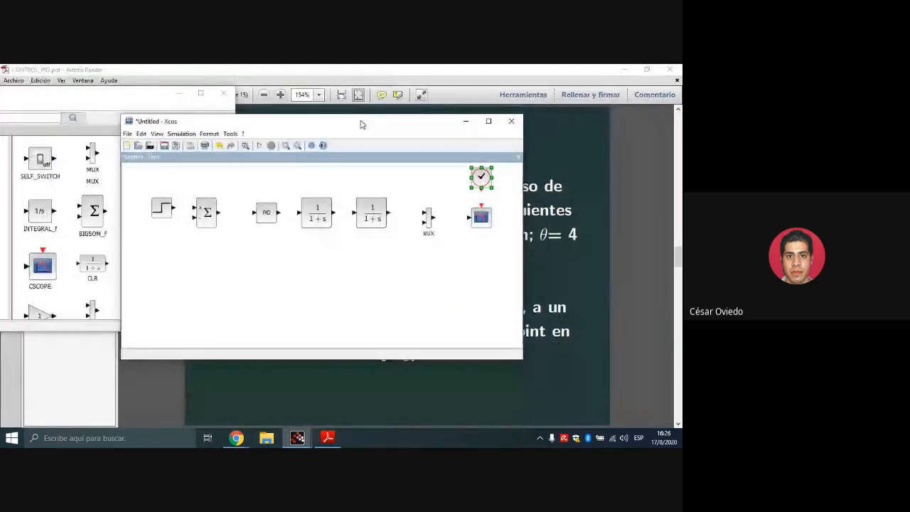
pyautogui.click(162, 211)
pyautogui.doubleClick(163, 212)
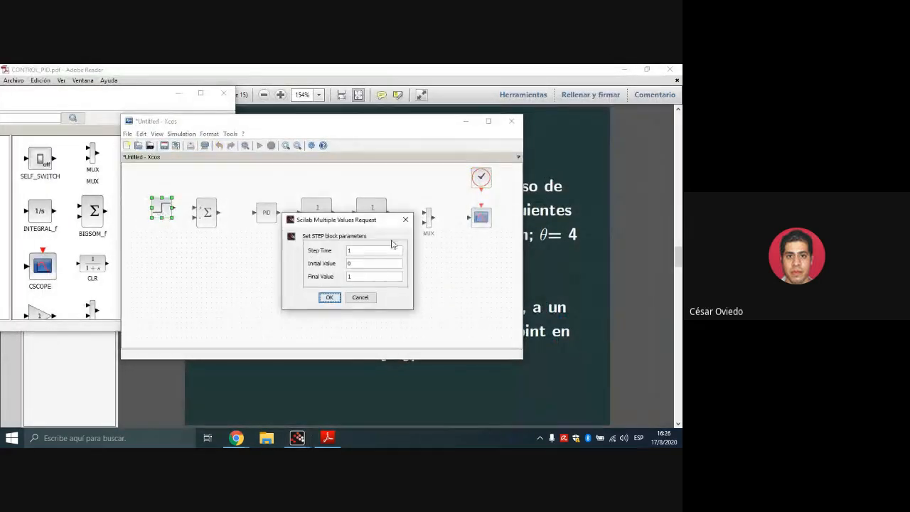
pyautogui.click(370, 250)
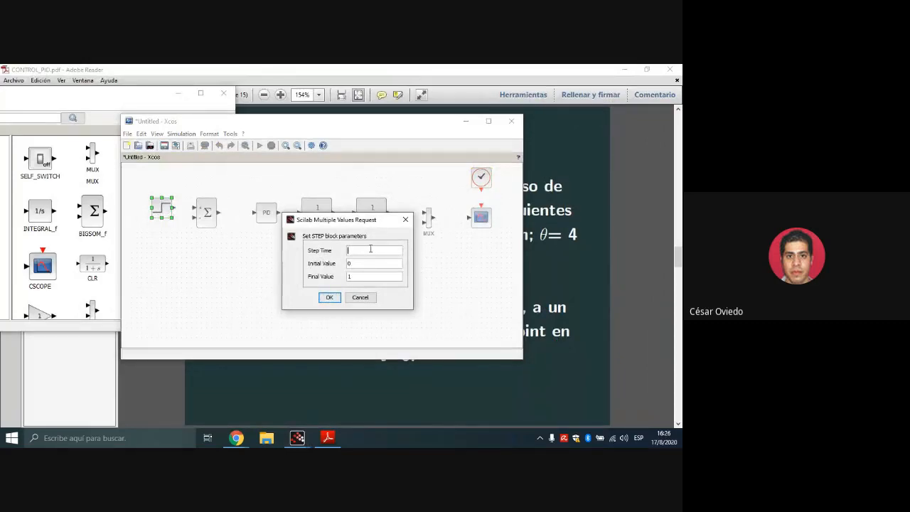
pyautogui.press('Return')
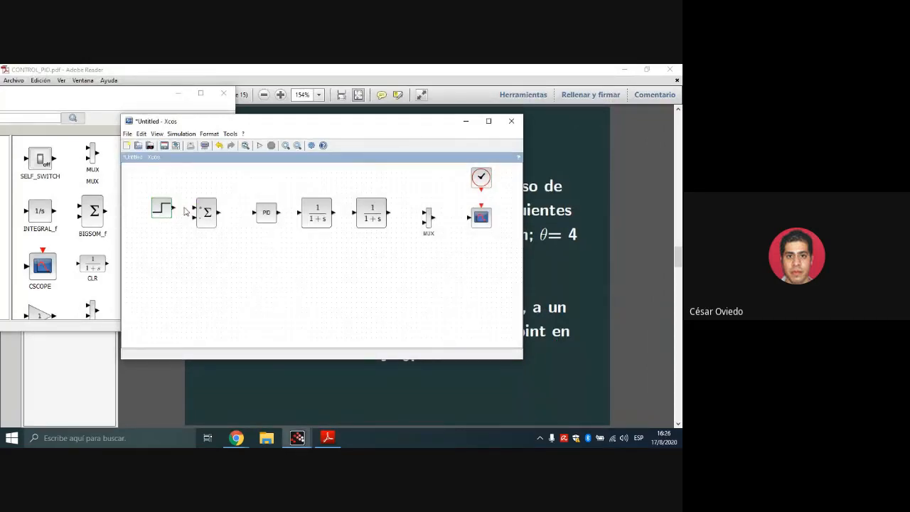
# - Connect the step block to the summing block's positive input and the summing block's output to the PID block
pyautogui.moveTo(173, 208); pyautogui.dragTo(264, 219)
pyautogui.moveTo(403, 128)
pyautogui.mouseDown()
pyautogui.moveTo(375, 93)
pyautogui.moveTo(344, 92)
pyautogui.moveTo(392, 213)
pyautogui.moveTo(474, 67)
pyautogui.moveTo(481, 75)
pyautogui.moveTo(371, 326)
pyautogui.moveTo(403, 342)
pyautogui.moveTo(386, 77)
pyautogui.moveTo(407, 116)
pyautogui.mouseUp()
# - Set the PID block's proportional gain to 3, integral to 3/11 and derivation to 0
pyautogui.doubleClick(269, 197)
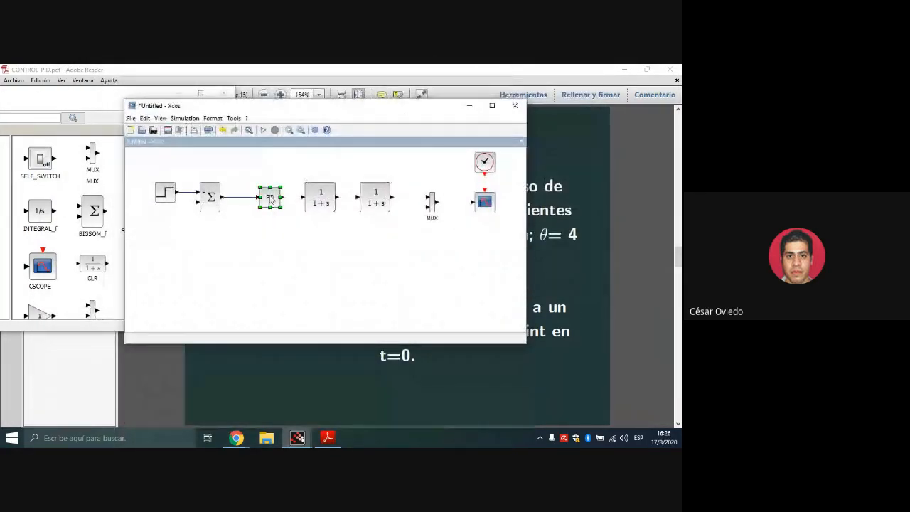
pyautogui.click(383, 252)
pyautogui.press('BackSpace')
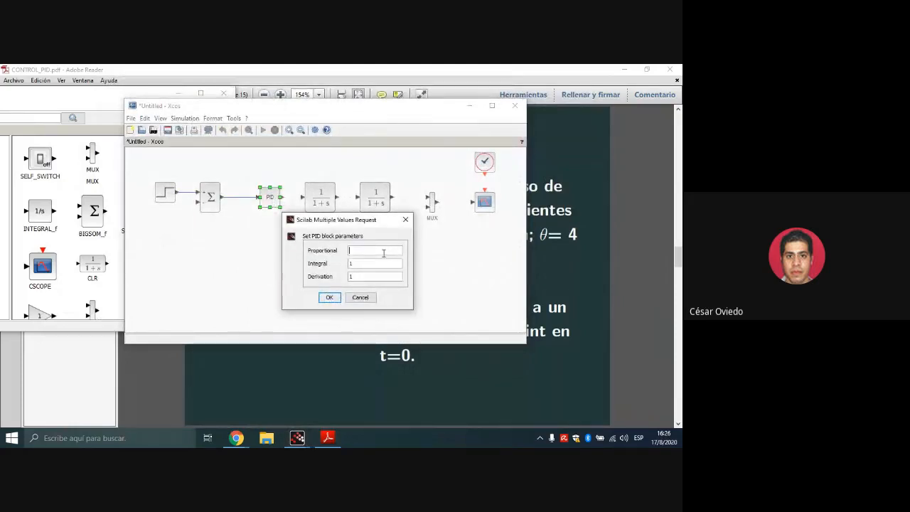
pyautogui.click(374, 262)
pyautogui.press('BackSpace')
pyautogui.write('3/11')
pyautogui.moveTo(362, 263); pyautogui.dragTo(353, 261)
pyautogui.click(331, 297)
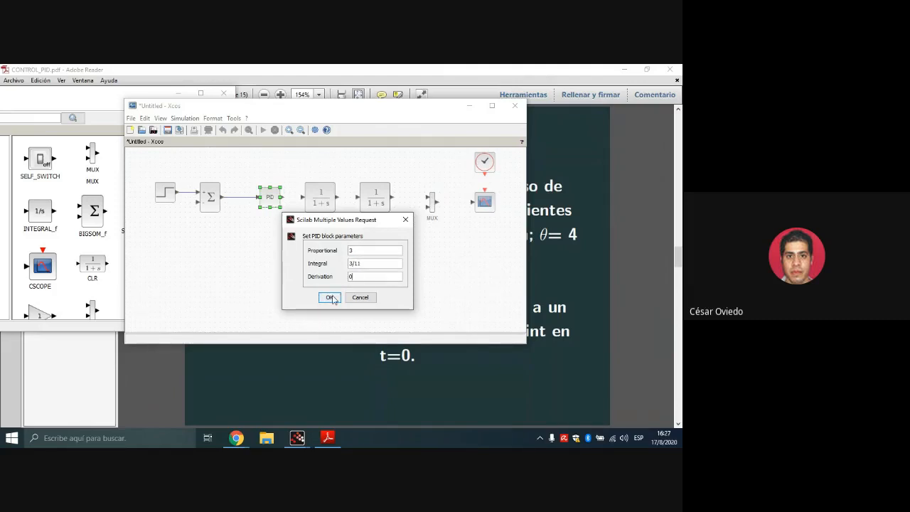
# - Set the first transfer function block's denominator so that it represents 1/(1+20s)
pyautogui.moveTo(370, 114); pyautogui.dragTo(450, 164)
pyautogui.doubleClick(400, 249)
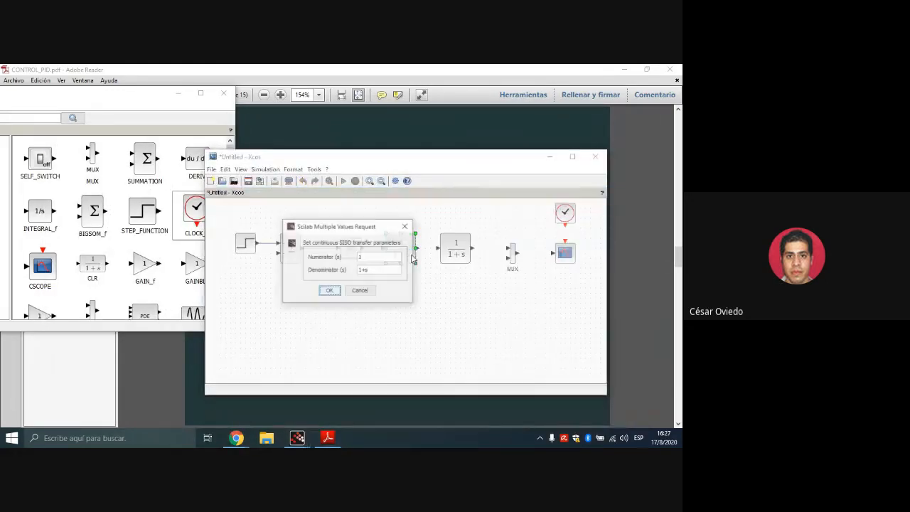
pyautogui.click(366, 270)
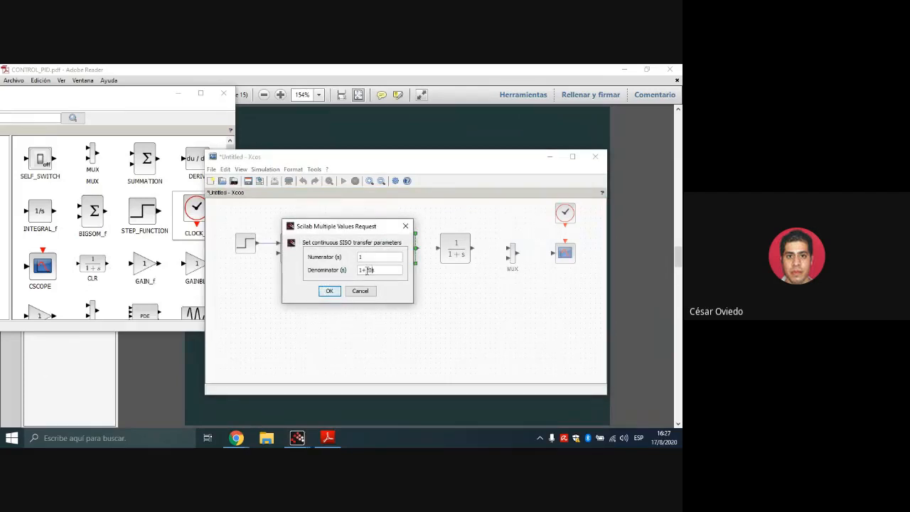
pyautogui.click(329, 291)
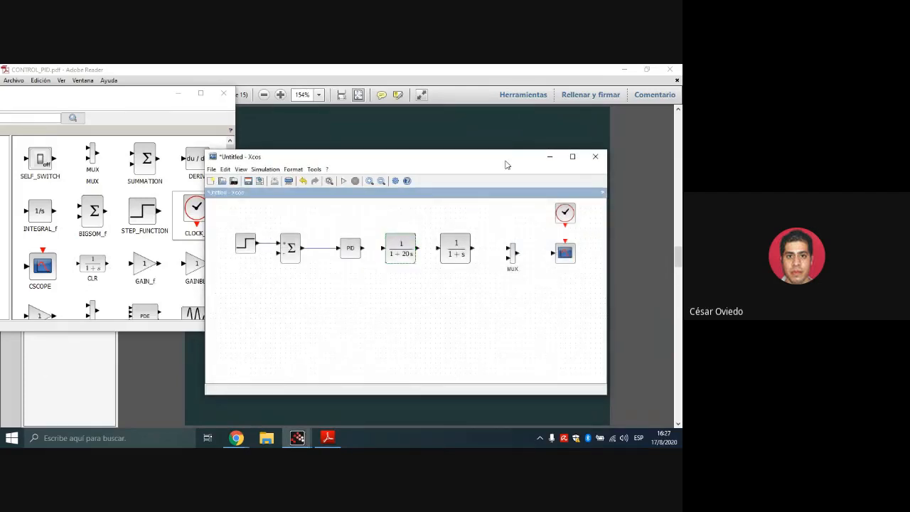
# - Set the second transfer function block's denominator to 1+4*s
pyautogui.moveTo(506, 165); pyautogui.dragTo(461, 116)
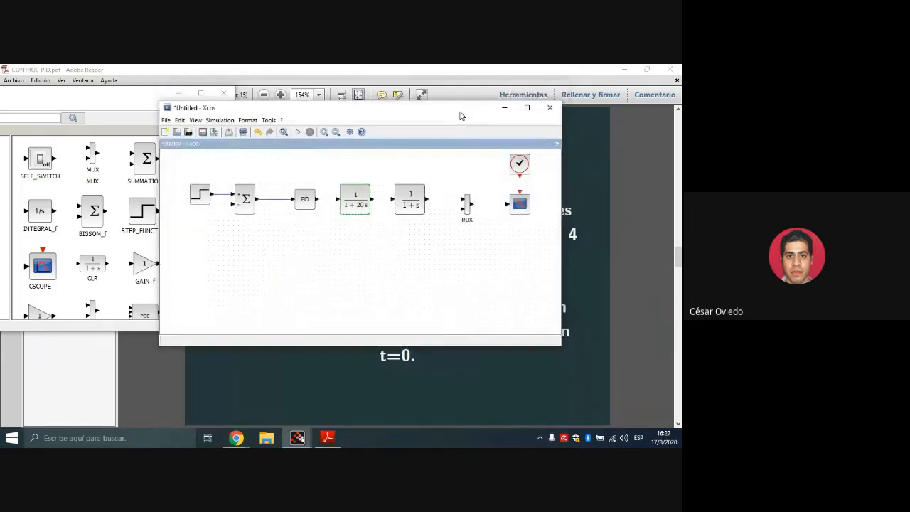
pyautogui.doubleClick(412, 202)
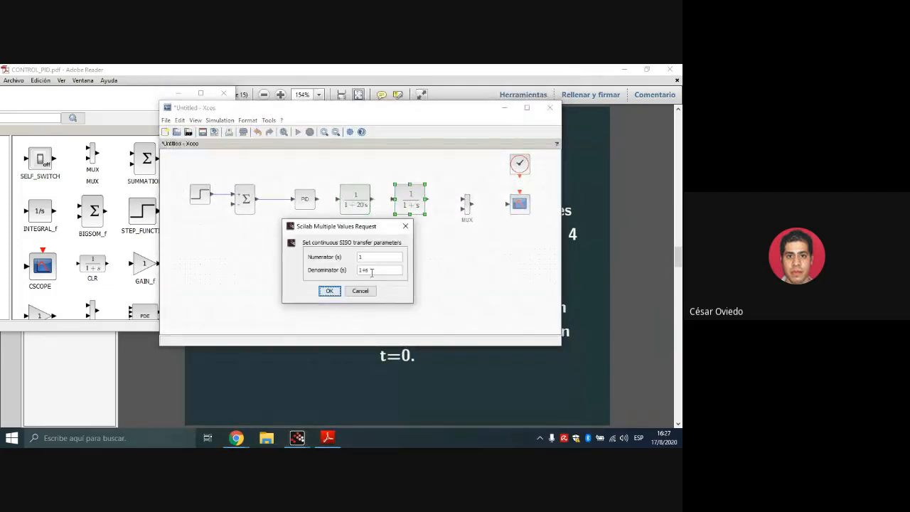
pyautogui.click(367, 270)
pyautogui.write('4*')
pyautogui.press('Return')
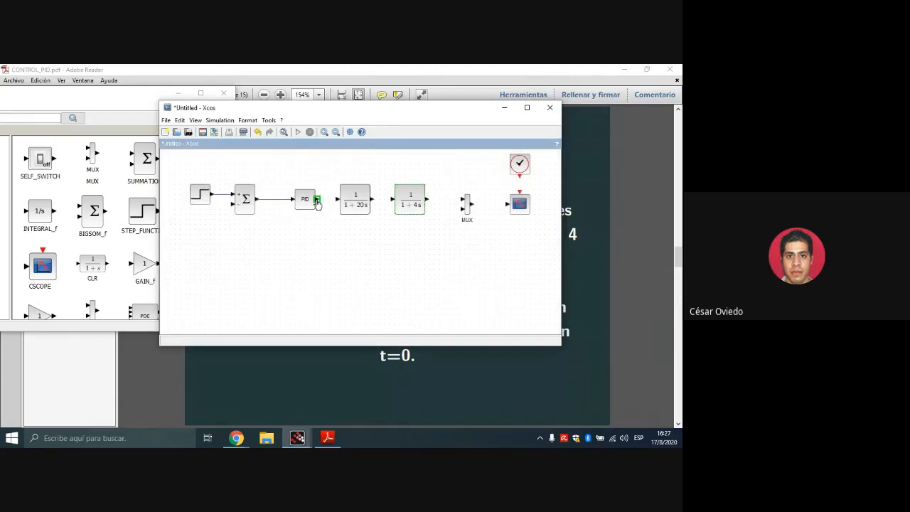
# - Wire the PID, transfer functions, MUX, scope and clock together, and link the MUX's second input to the step signal
pyautogui.moveTo(334, 205); pyautogui.dragTo(520, 190)
pyautogui.moveTo(456, 215); pyautogui.dragTo(220, 199)
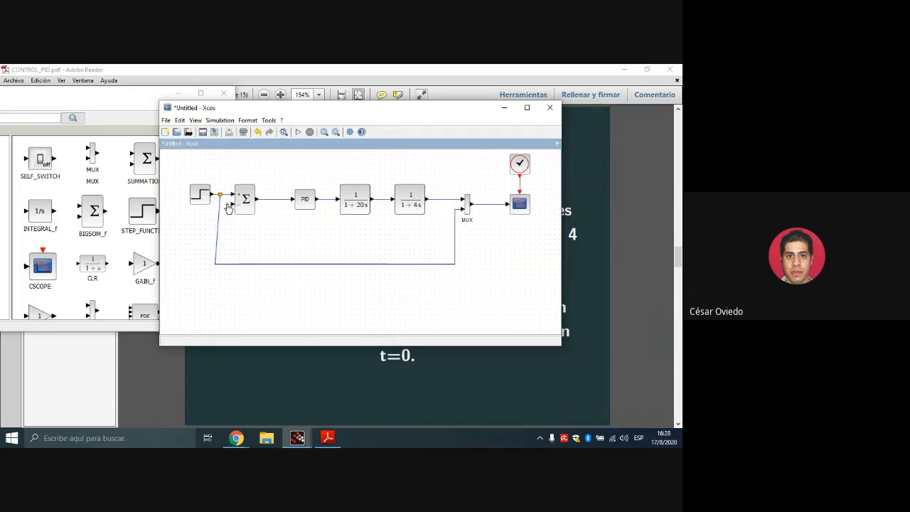
# - Close the feedback loop by connecting the summing block's negative input to the second transfer function's output line
pyautogui.moveTo(228, 208); pyautogui.dragTo(225, 243)
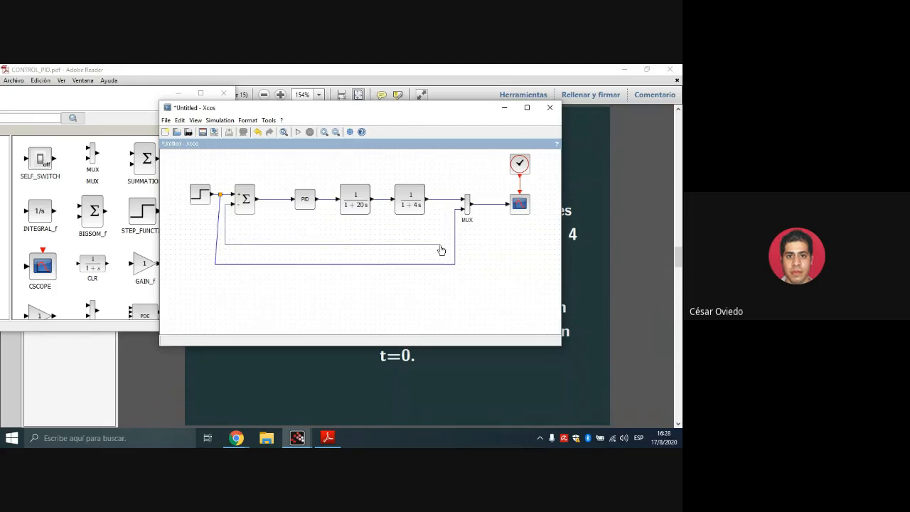
pyautogui.click(440, 244)
pyautogui.click(440, 203)
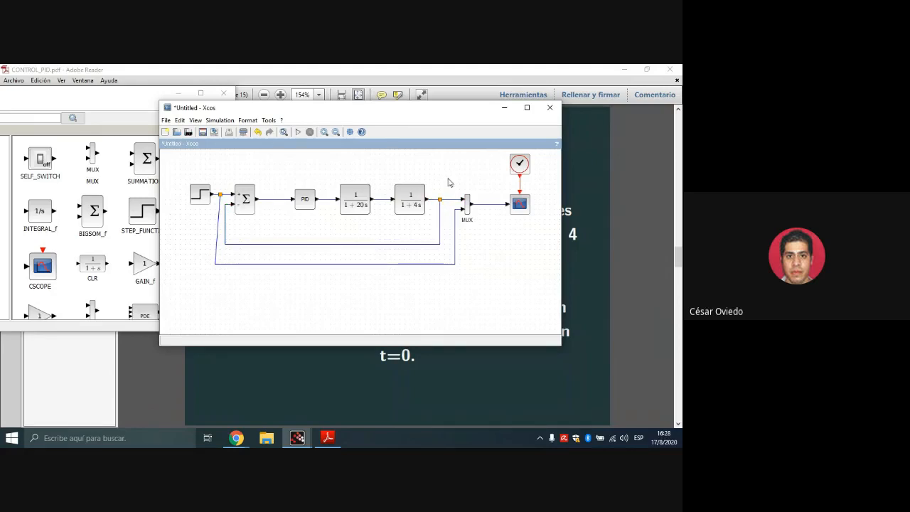
# - Maximize the diagram window and set the CSCOPE block's Ymin to 0 and Ymax to 1
pyautogui.click(528, 109)
pyautogui.click(360, 165)
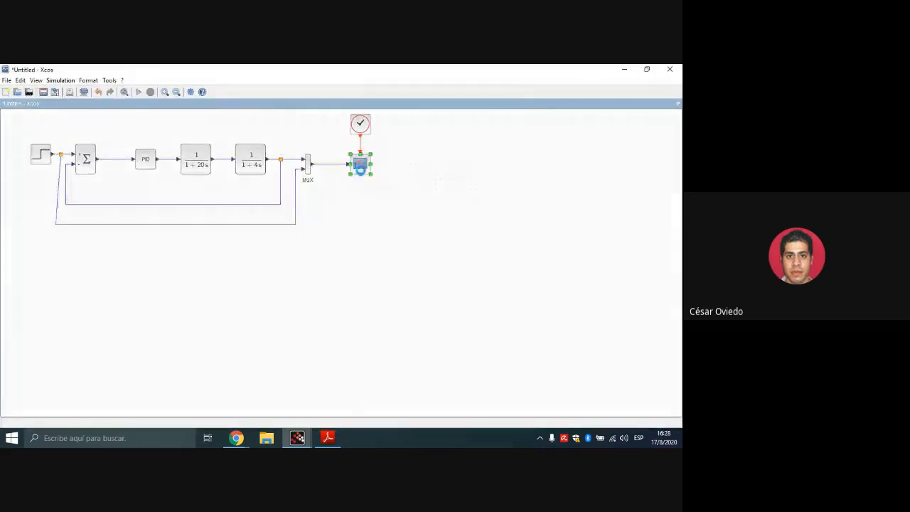
pyautogui.doubleClick(360, 165)
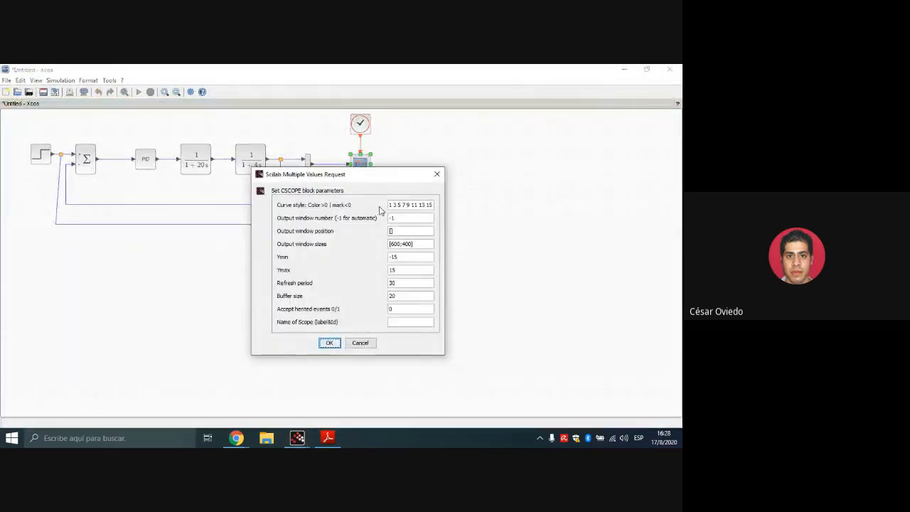
pyautogui.doubleClick(392, 257)
pyautogui.write('0')
pyautogui.doubleClick(389, 270)
pyautogui.write('1')
pyautogui.press('Return')
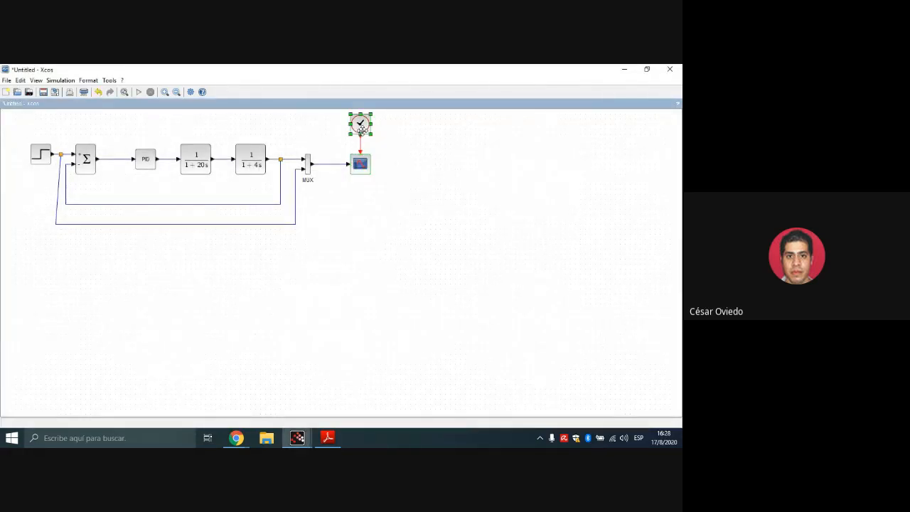
# - Set the clock block's initialisation time to 0 and edit its period
pyautogui.doubleClick(362, 129)
pyautogui.moveTo(377, 270); pyautogui.dragTo(344, 285)
pyautogui.write('0')
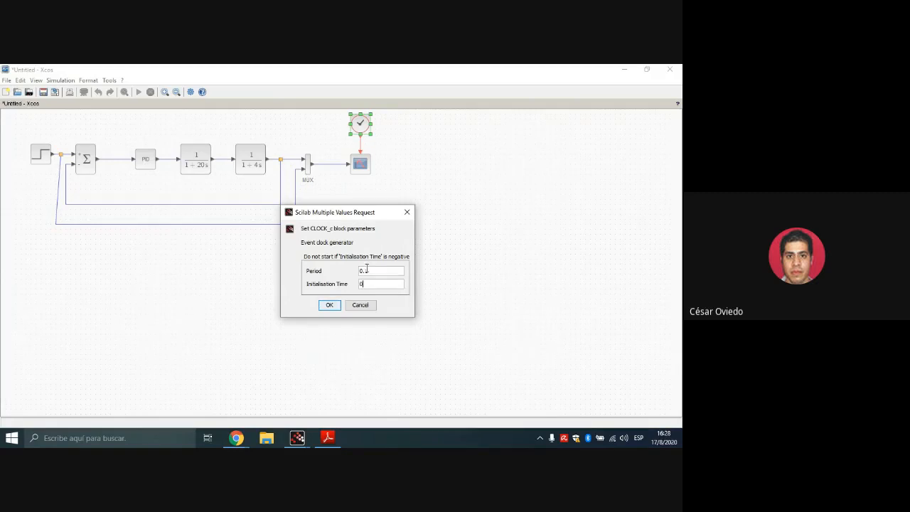
pyautogui.click(366, 270)
pyautogui.write('0')
pyautogui.press('Return')
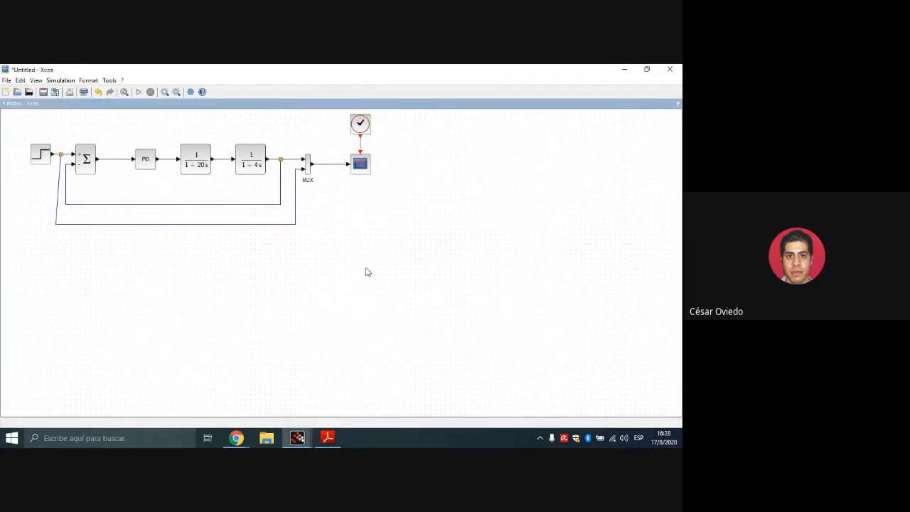
# - Run the simulation to view the closed-loop response plot, and close the graphic window
pyautogui.click(139, 92)
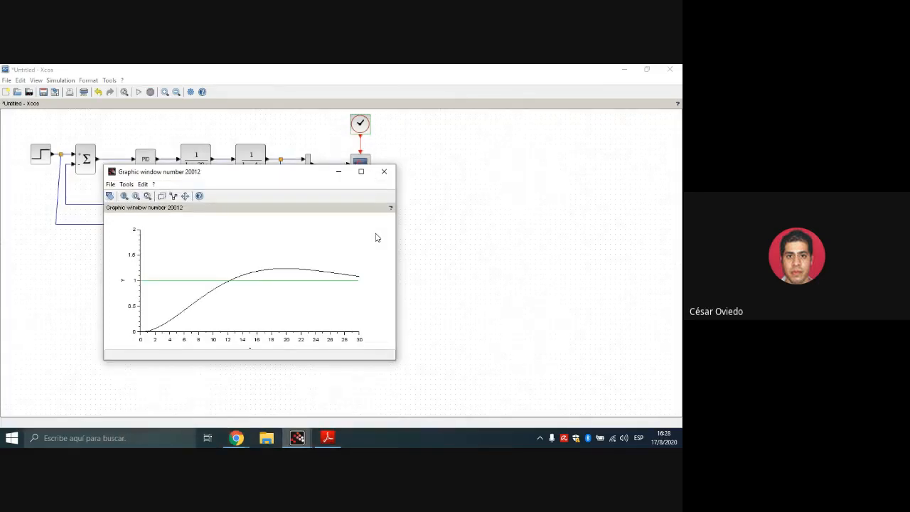
pyautogui.click(385, 174)
# - Set the CSCOPE block's refresh period to 100 and the simulation's final integration time to 100
pyautogui.click(362, 165)
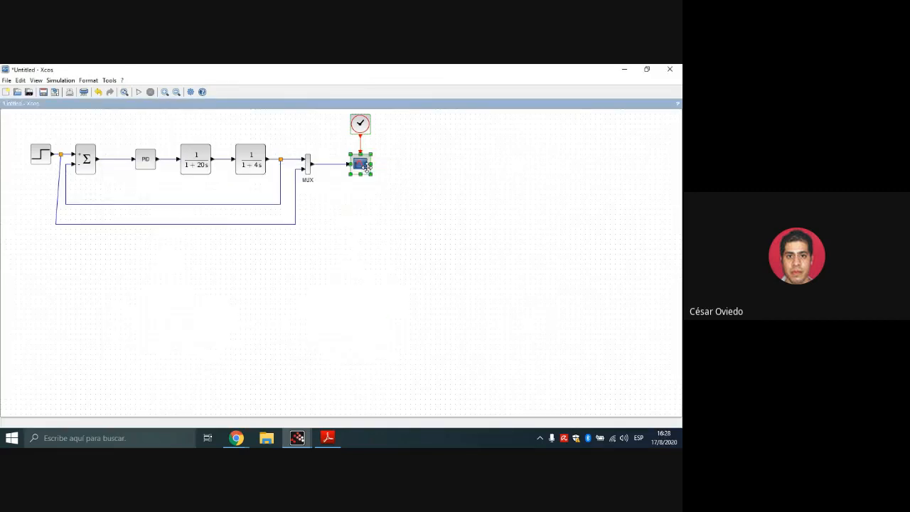
pyautogui.doubleClick(363, 165)
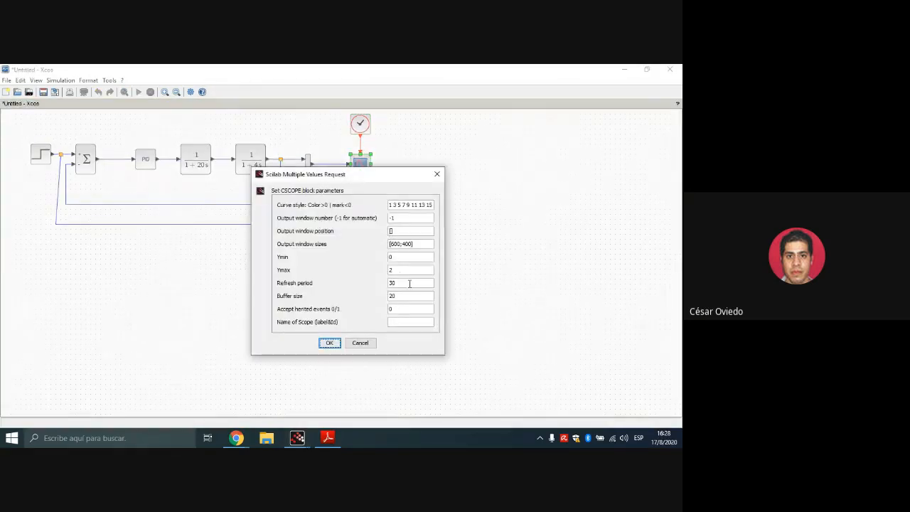
pyautogui.moveTo(404, 283); pyautogui.dragTo(378, 288)
pyautogui.write('100')
pyautogui.press('Return')
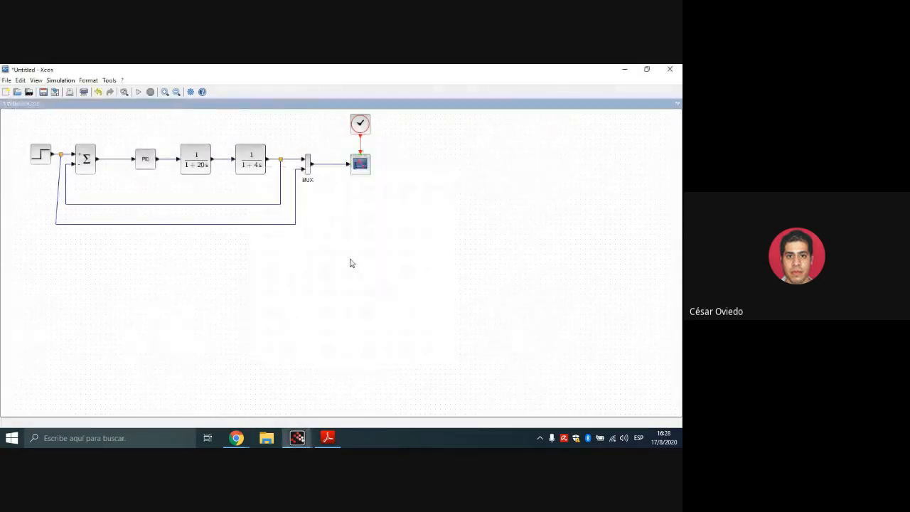
pyautogui.click(61, 80)
pyautogui.click(69, 92)
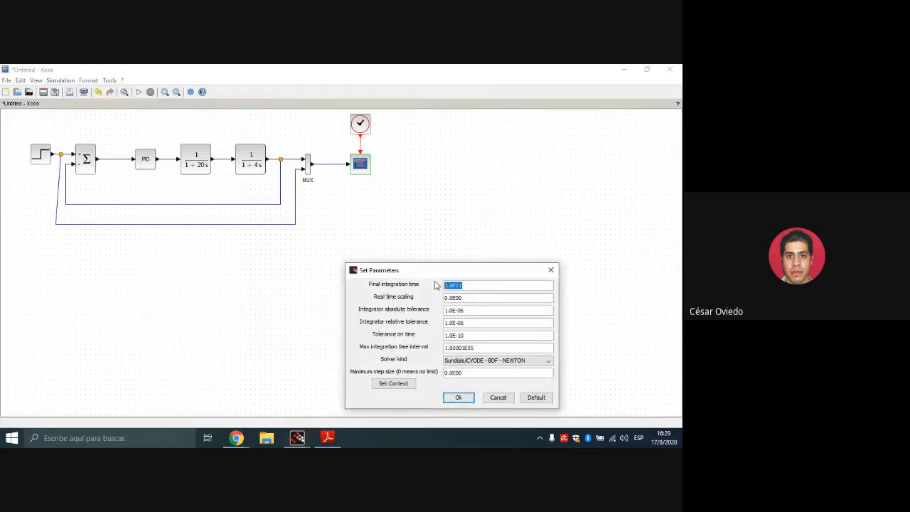
pyautogui.write('100')
pyautogui.press('Return')
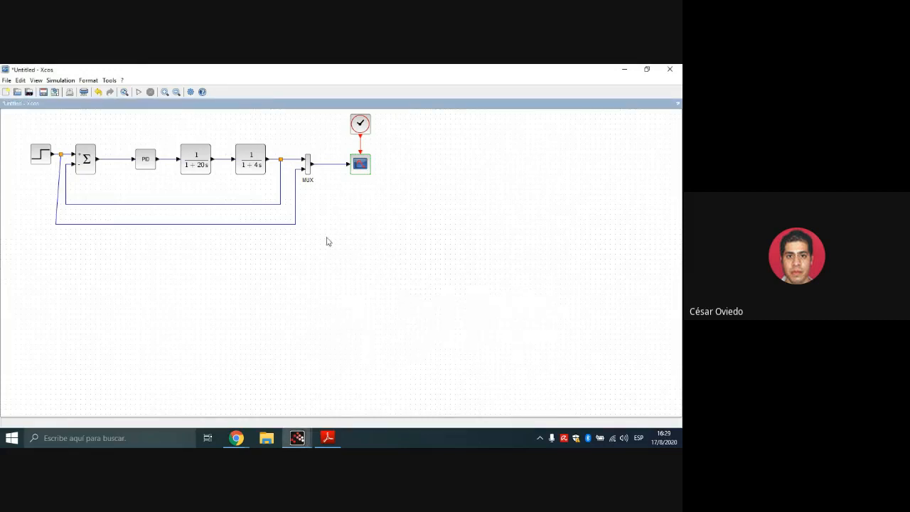
# - Run the simulation to plot the set-point response, close the plot, and switch to CONTROL_PID.pdf in Adobe Reader
pyautogui.click(138, 92)
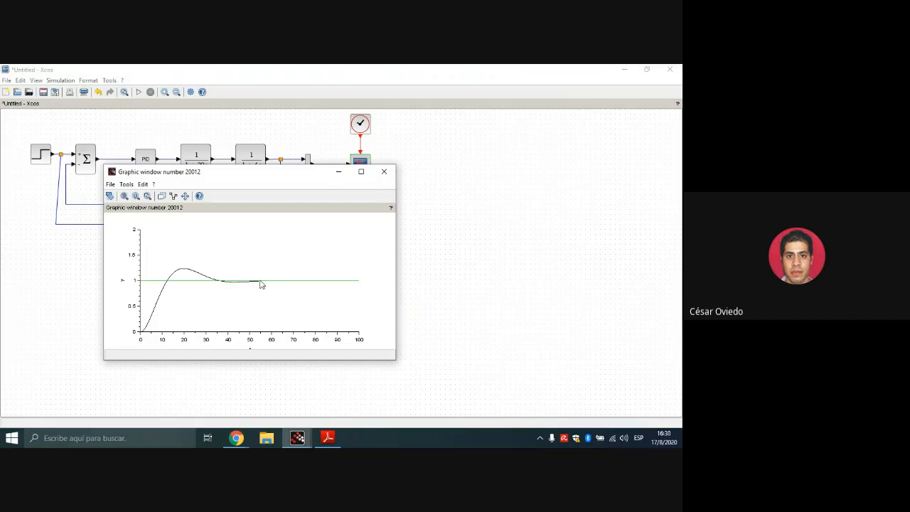
pyautogui.click(384, 173)
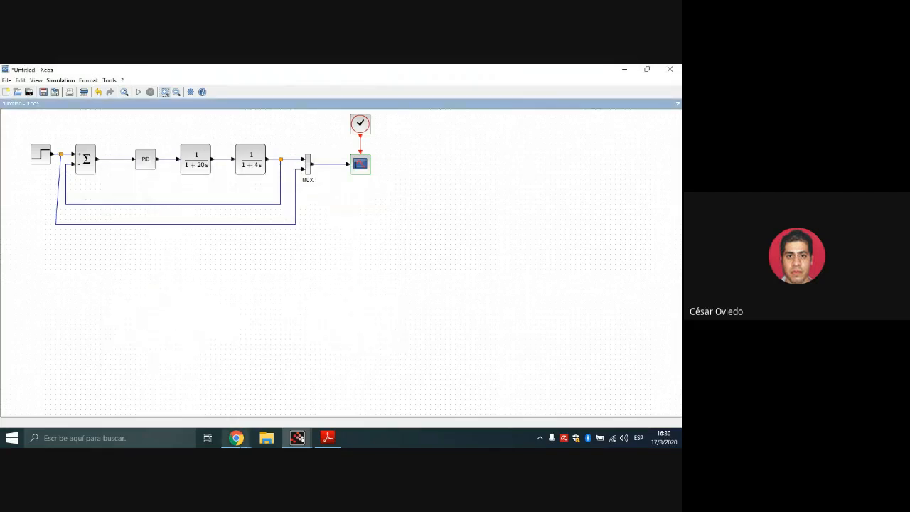
pyautogui.moveTo(236, 438)
pyautogui.moveTo(250, 405)
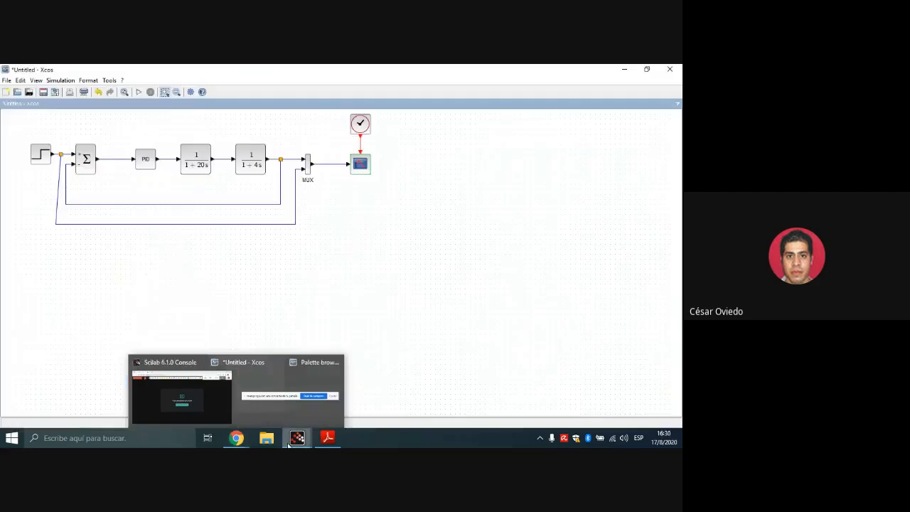
pyautogui.click(328, 438)
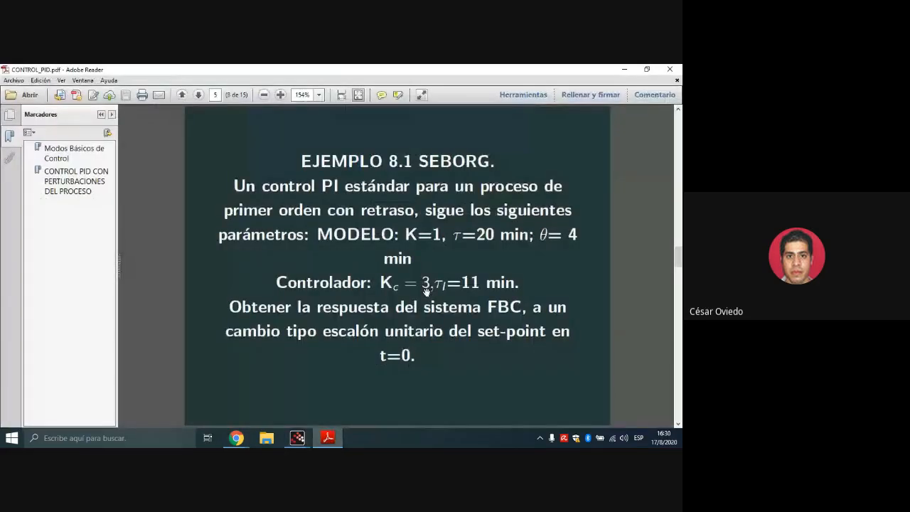
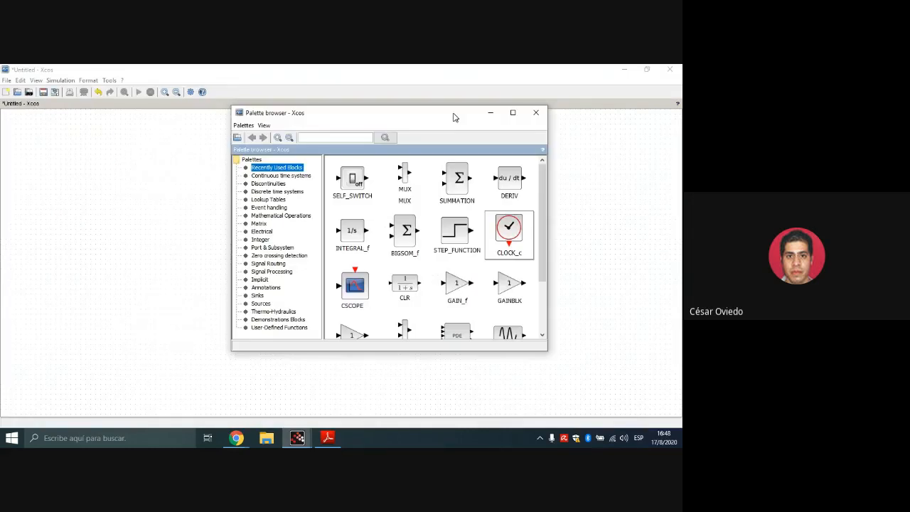
# - Add a STEP_FUNCTION block and a CLOCK_c block from the Sources palette to the empty diagram
pyautogui.click(284, 176)
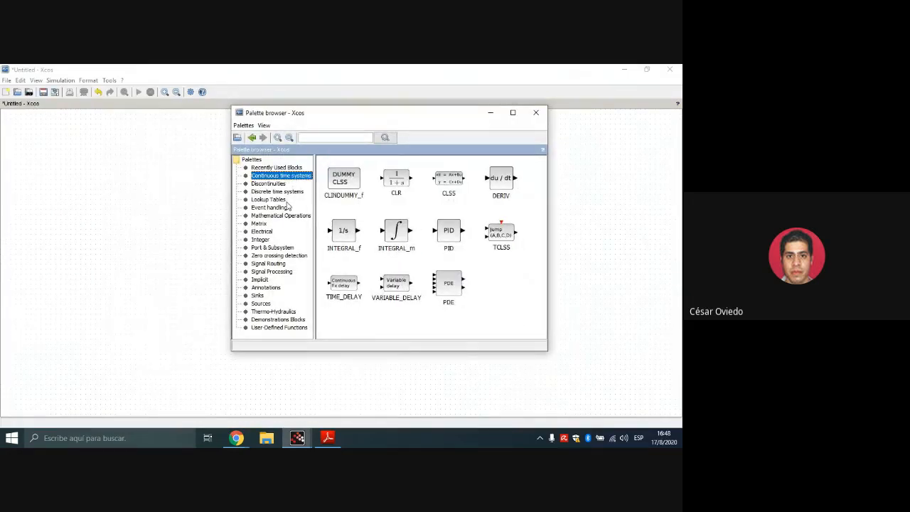
pyautogui.click(261, 303)
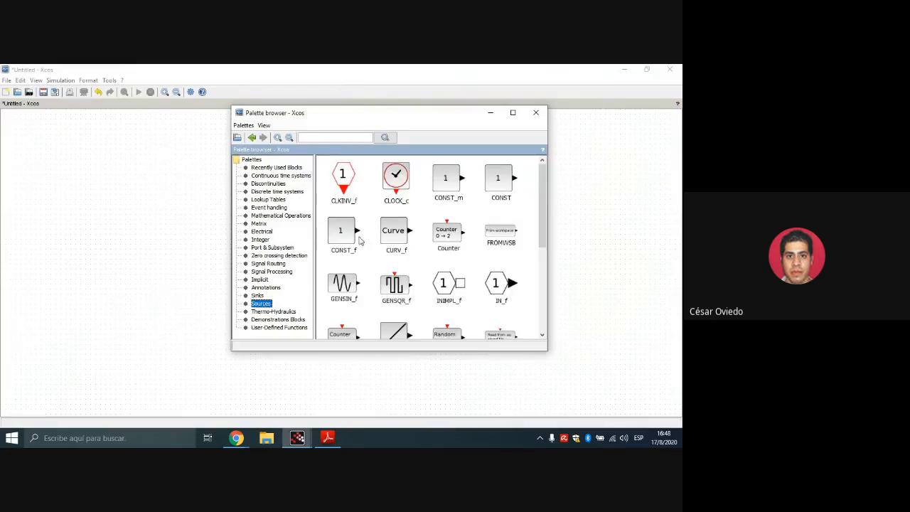
pyautogui.moveTo(544, 183); pyautogui.dragTo(539, 276)
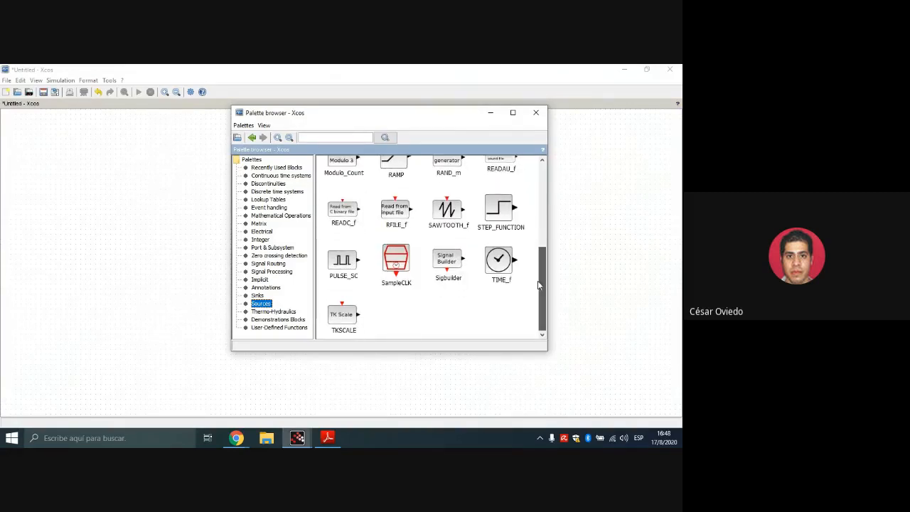
pyautogui.moveTo(496, 215); pyautogui.dragTo(70, 223)
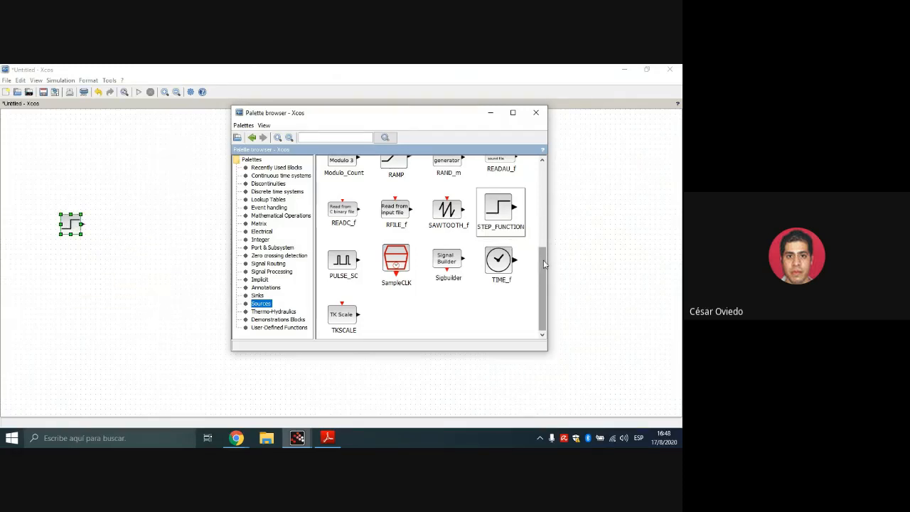
pyautogui.moveTo(544, 264); pyautogui.dragTo(542, 181)
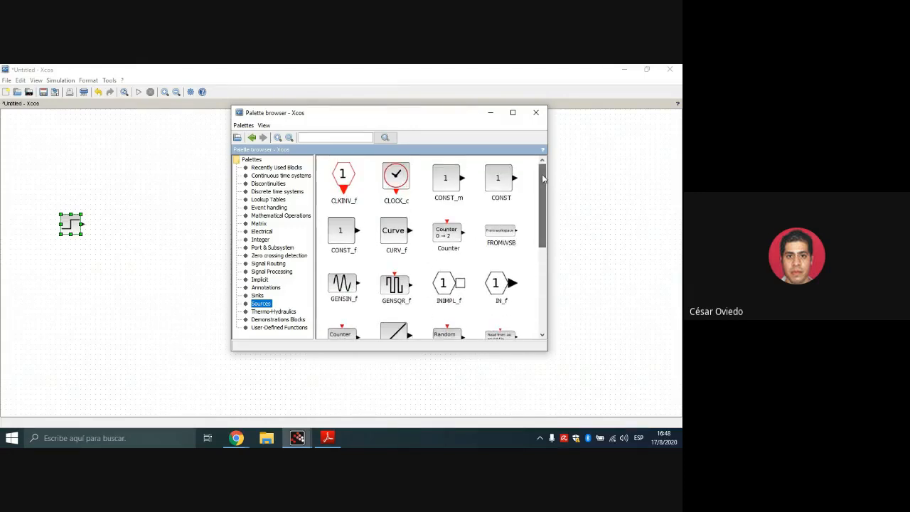
pyautogui.moveTo(426, 118); pyautogui.dragTo(246, 148)
pyautogui.moveTo(217, 206); pyautogui.dragTo(455, 153)
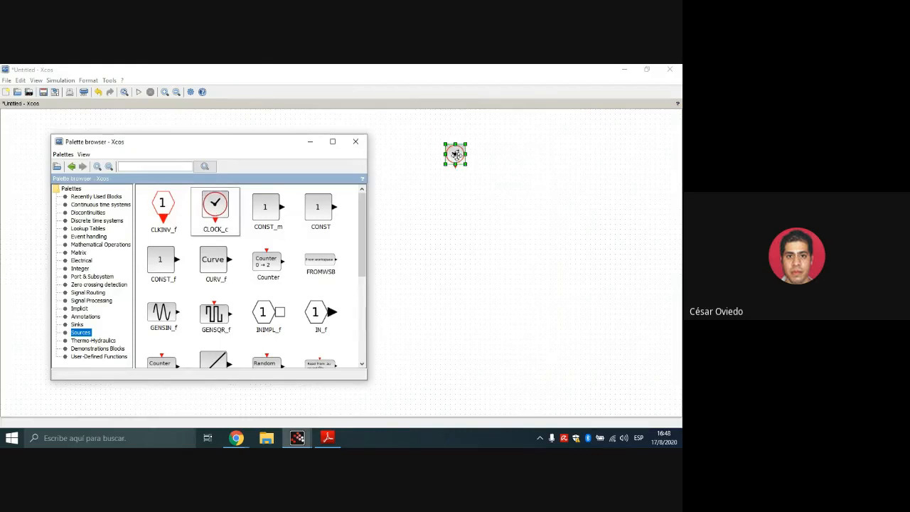
# - Set the step block's step time to 0
pyautogui.click(310, 142)
pyautogui.click(72, 222)
pyautogui.doubleClick(72, 222)
pyautogui.click(354, 251)
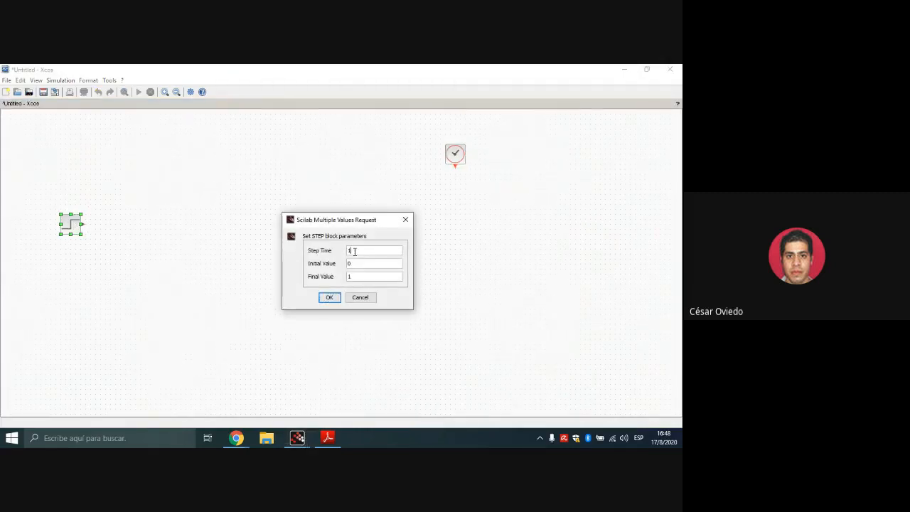
pyautogui.write('0')
pyautogui.click(329, 298)
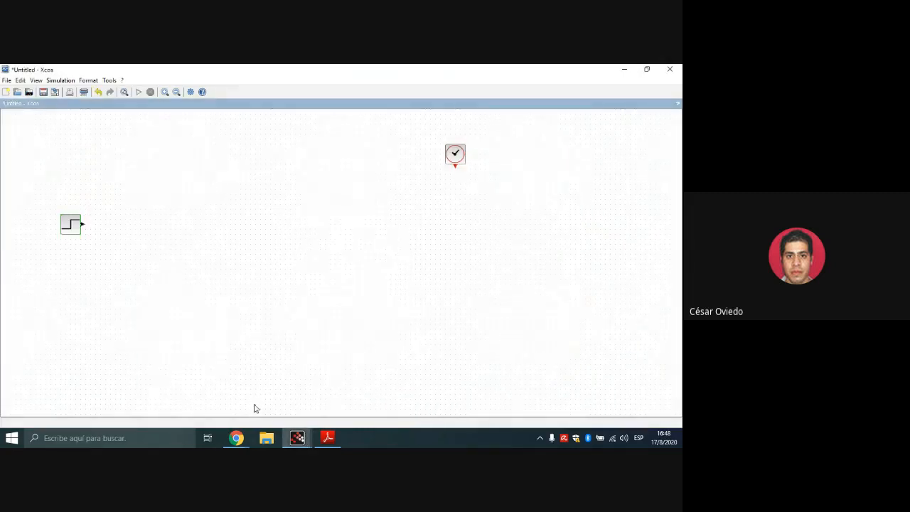
# - Add a BIGSOM_f summing block from the Mathematical Operations palette beside the step block's output
pyautogui.moveTo(297, 441)
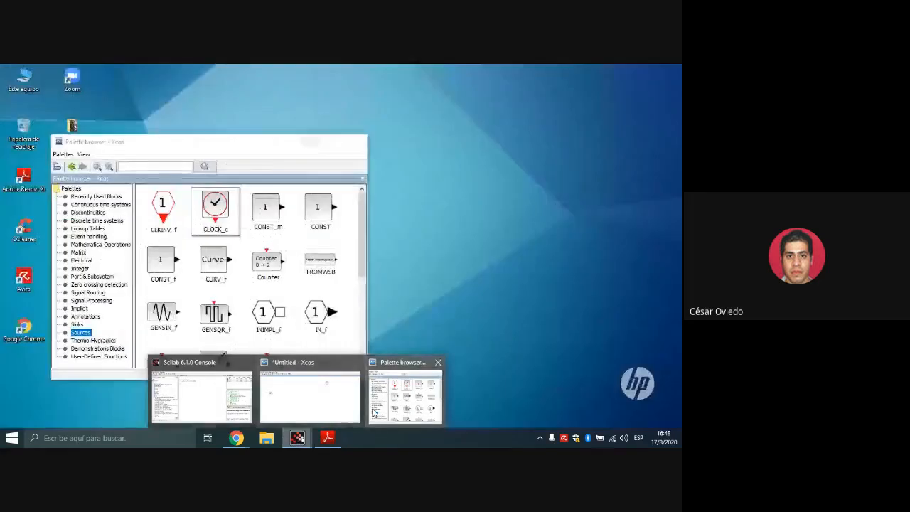
pyautogui.click(406, 397)
pyautogui.moveTo(258, 143); pyautogui.dragTo(390, 92)
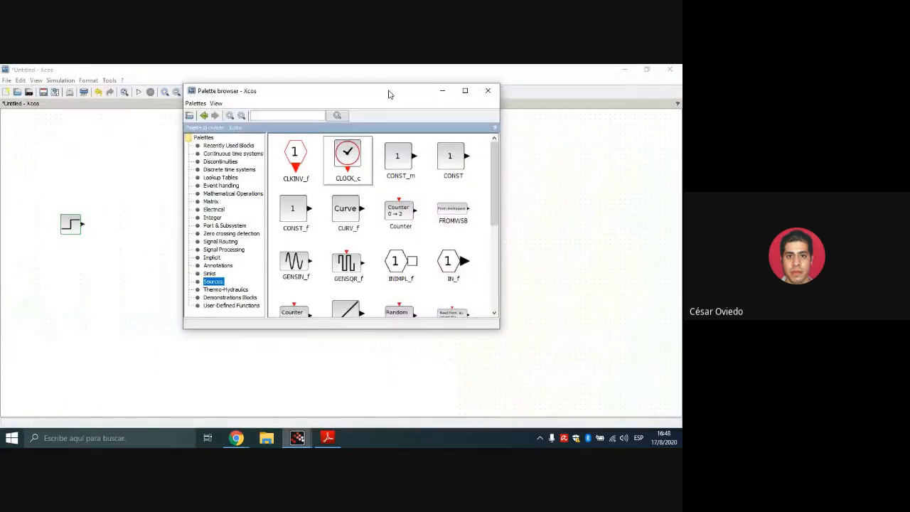
pyautogui.click(239, 194)
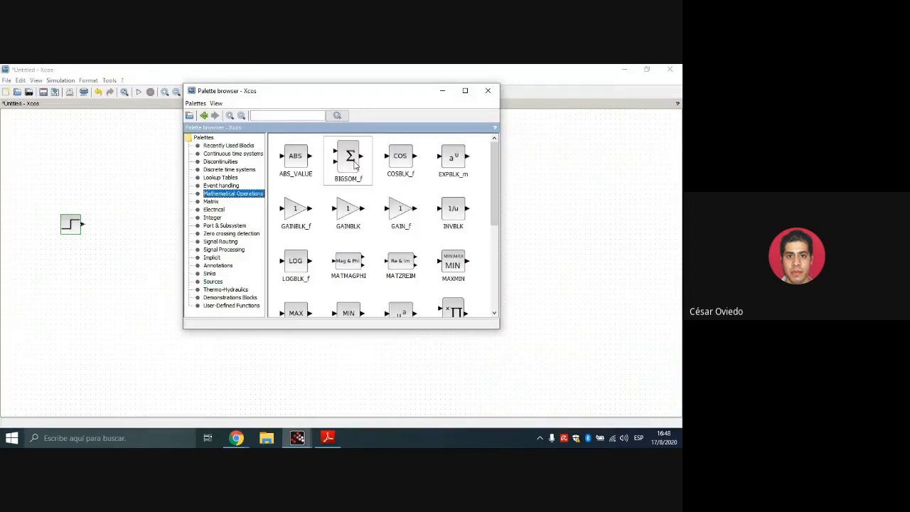
pyautogui.moveTo(355, 165); pyautogui.dragTo(132, 231)
pyautogui.click(442, 90)
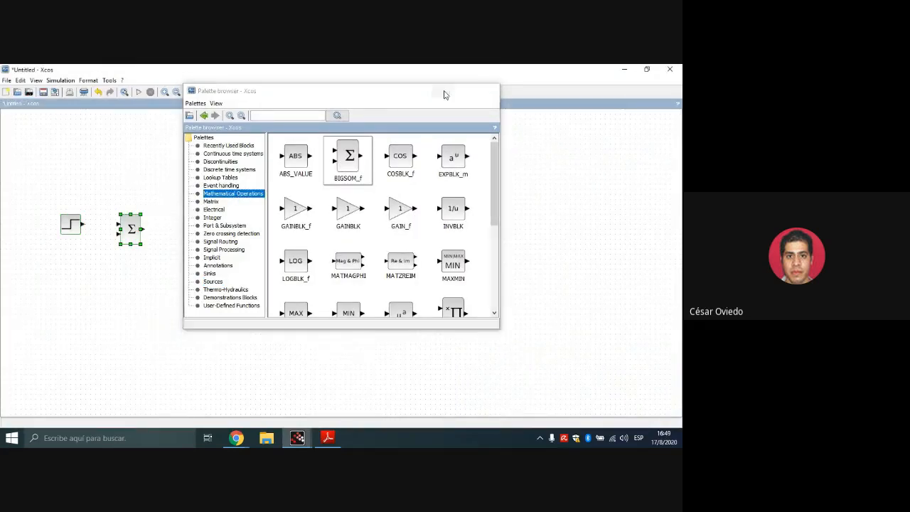
# - Set the summing block's input signs to plus and minus, and connect the step block to its positive input
pyautogui.doubleClick(130, 237)
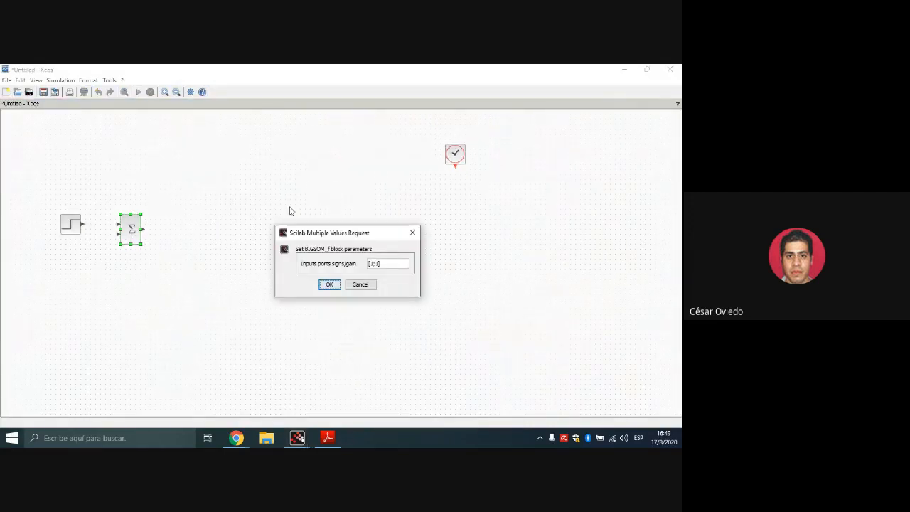
pyautogui.click(370, 263)
pyautogui.write('+')
pyautogui.press('Right')
pyautogui.press('Right')
pyautogui.press('Return')
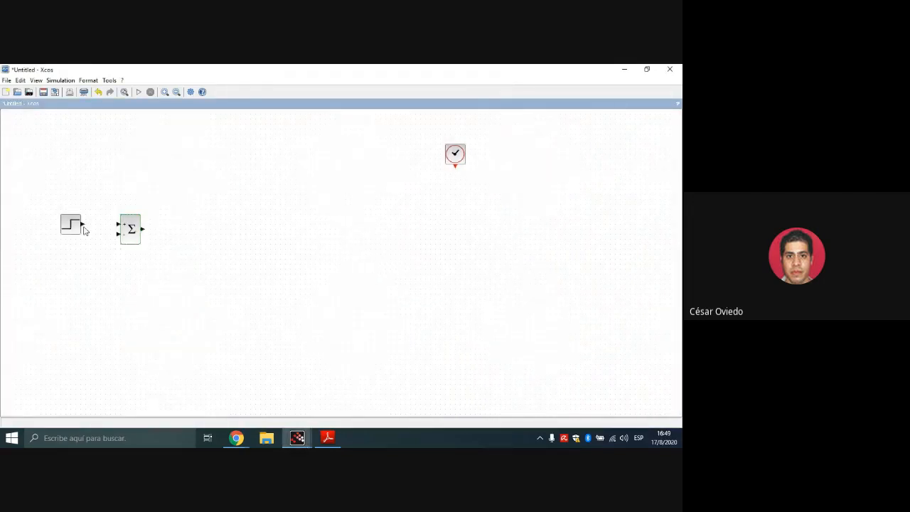
pyautogui.moveTo(83, 224)
pyautogui.mouseDown()
pyautogui.moveTo(126, 227)
pyautogui.moveTo(118, 226)
pyautogui.mouseUp()
pyautogui.click(188, 224)
# - Add a PID block from the Continuous time systems palette and connect the summing block's output to it
pyautogui.moveTo(301, 438)
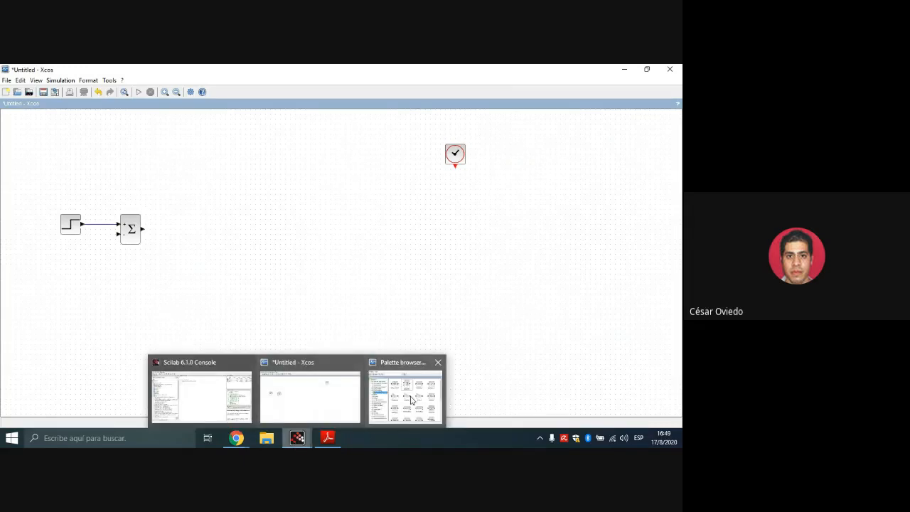
pyautogui.click(411, 400)
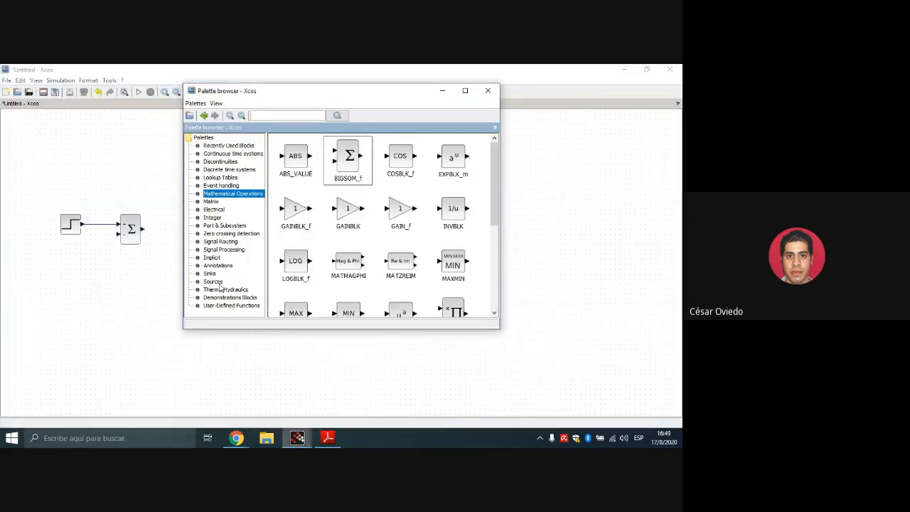
pyautogui.click(233, 154)
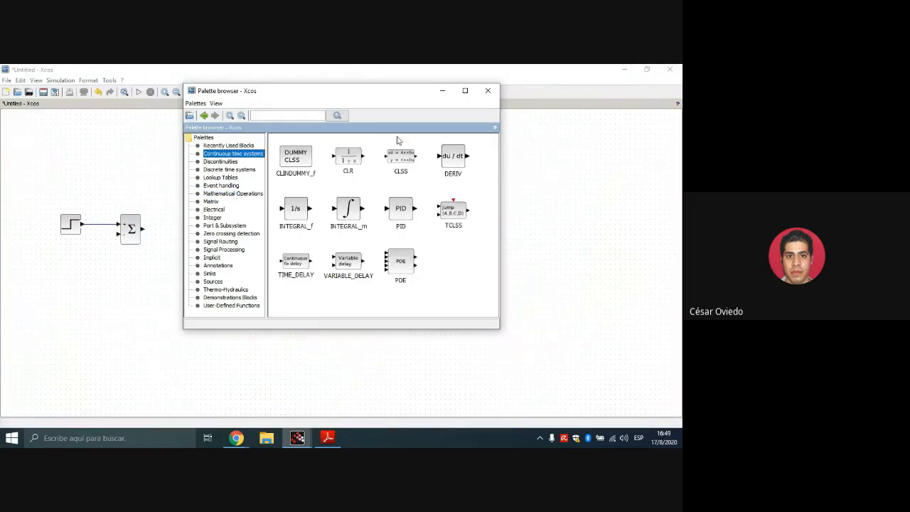
pyautogui.moveTo(409, 211); pyautogui.dragTo(162, 179)
pyautogui.click(444, 90)
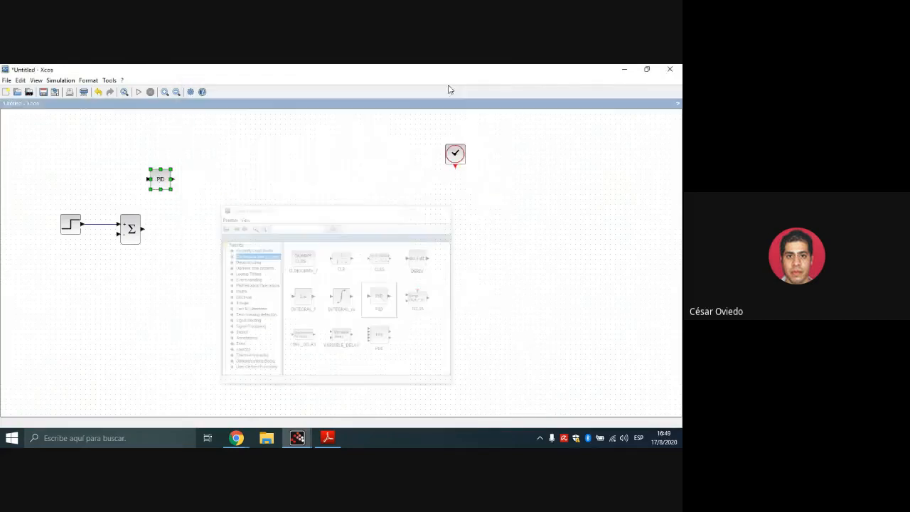
pyautogui.moveTo(163, 180)
pyautogui.mouseDown()
pyautogui.moveTo(197, 228)
pyautogui.moveTo(183, 229)
pyautogui.mouseUp()
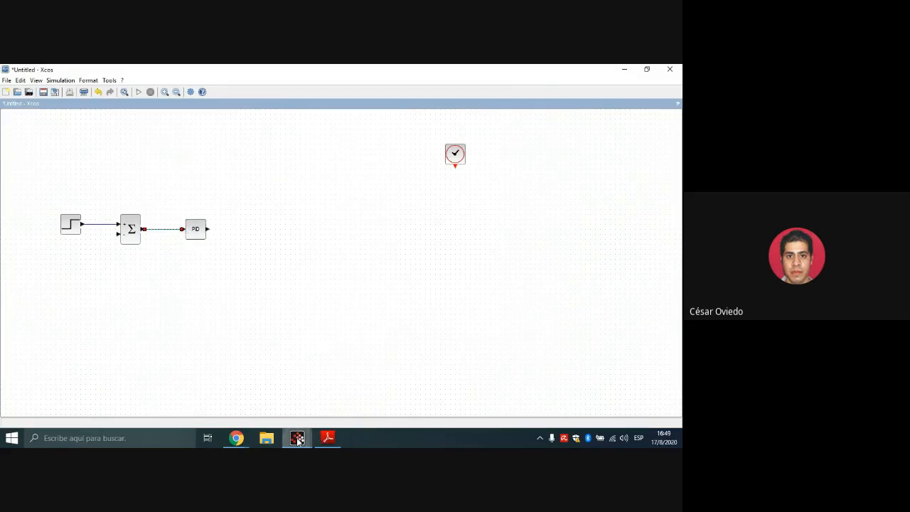
pyautogui.moveTo(298, 439)
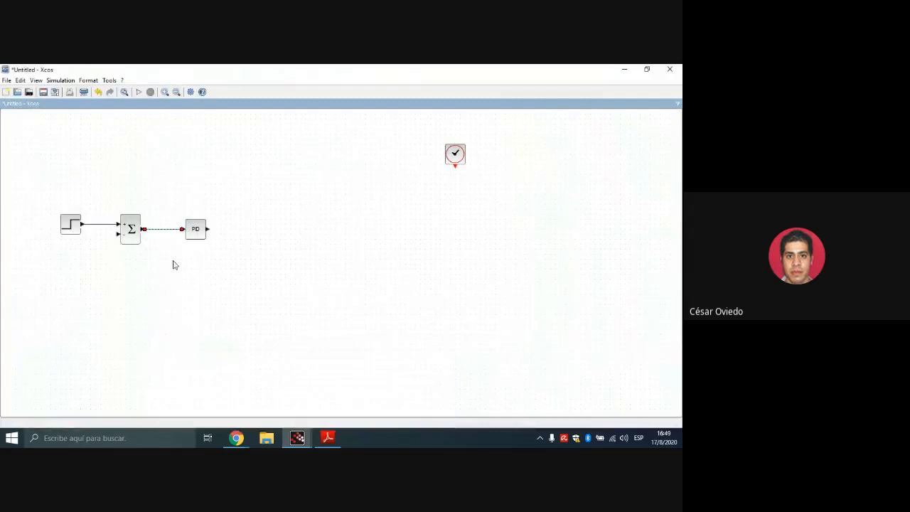
# - Set the PID block's proportional gain to 200 and integral gain to 400, following the example in CONTROL_PID.pdf
pyautogui.doubleClick(204, 237)
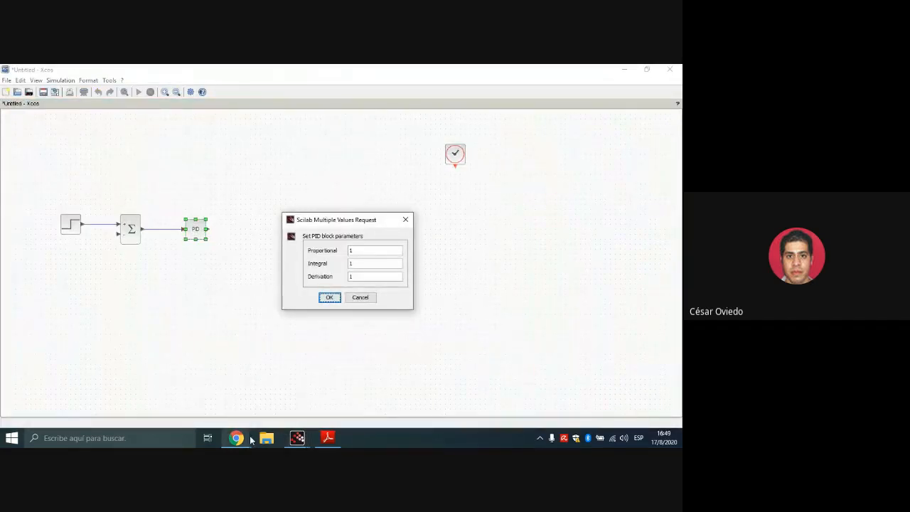
pyautogui.moveTo(236, 437)
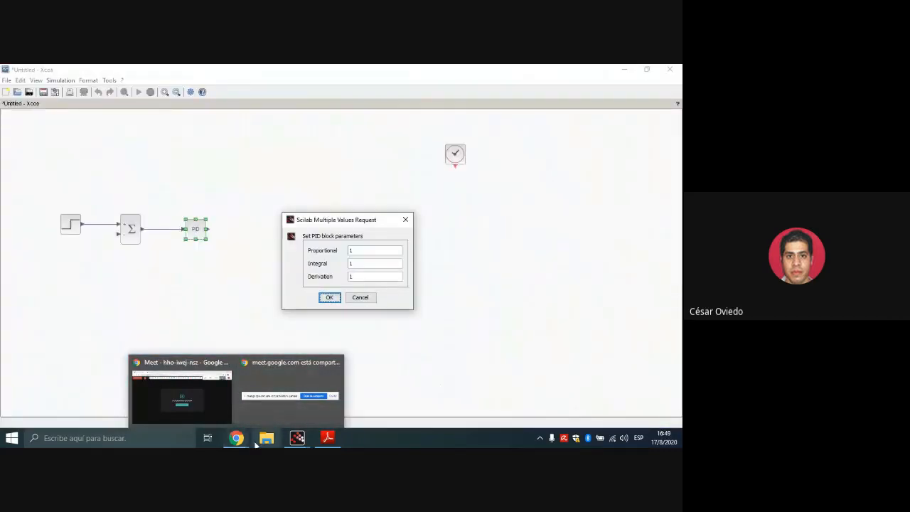
pyautogui.moveTo(331, 439)
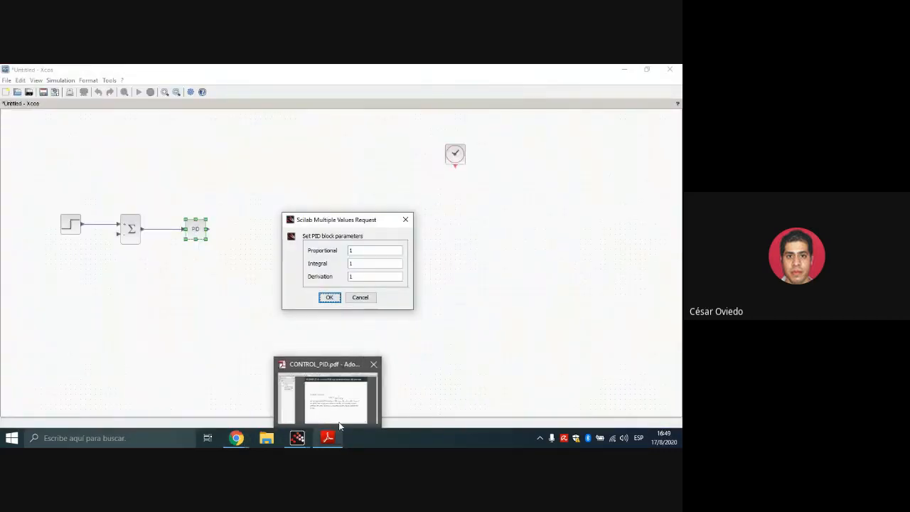
pyautogui.click(333, 440)
pyautogui.moveTo(297, 439)
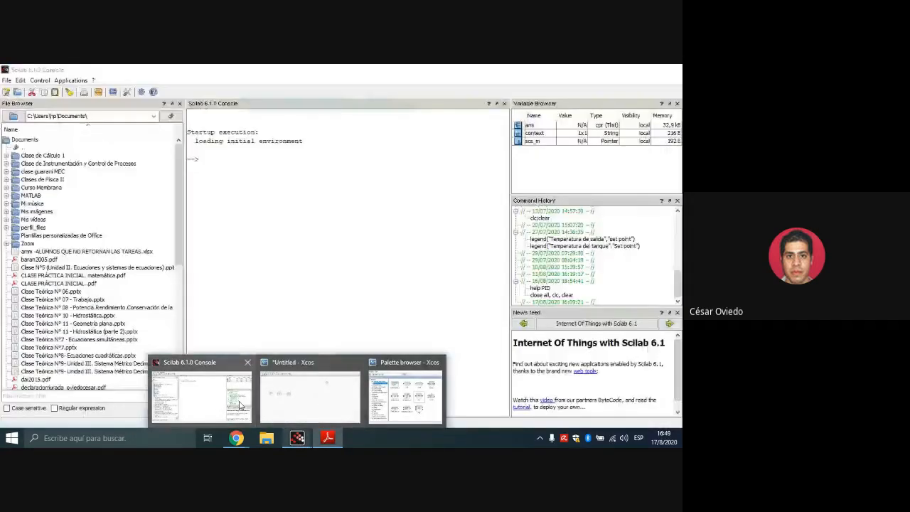
pyautogui.moveTo(361, 220); pyautogui.dragTo(287, 202)
pyautogui.click(285, 230)
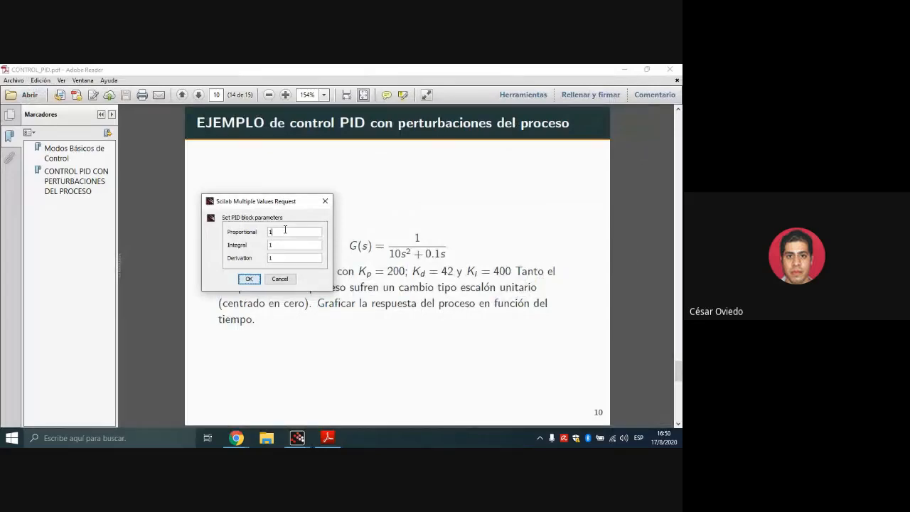
pyautogui.press('BackSpace')
pyautogui.write('200')
pyautogui.click(286, 243)
pyautogui.write('400')
pyautogui.click(249, 279)
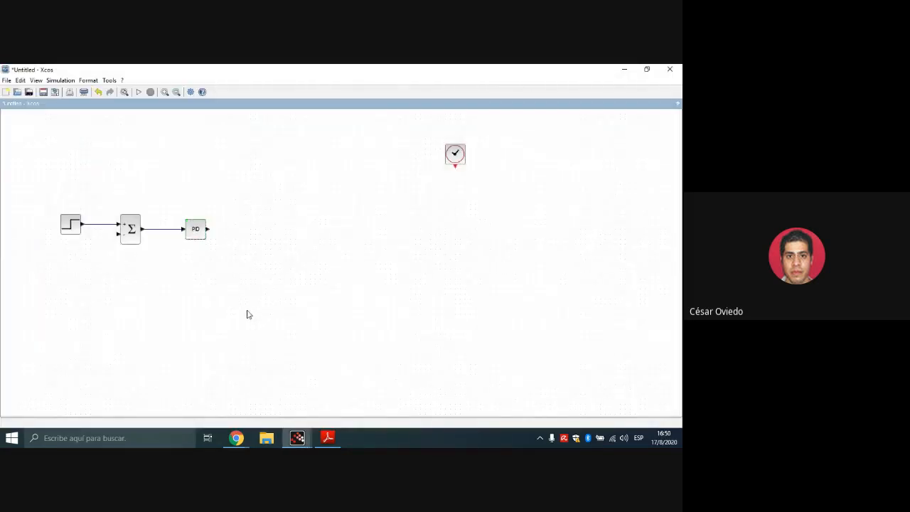
# - Check the derivative gain in CONTROL_PID.pdf and set the PID block's derivation parameter to 42
pyautogui.moveTo(327, 437)
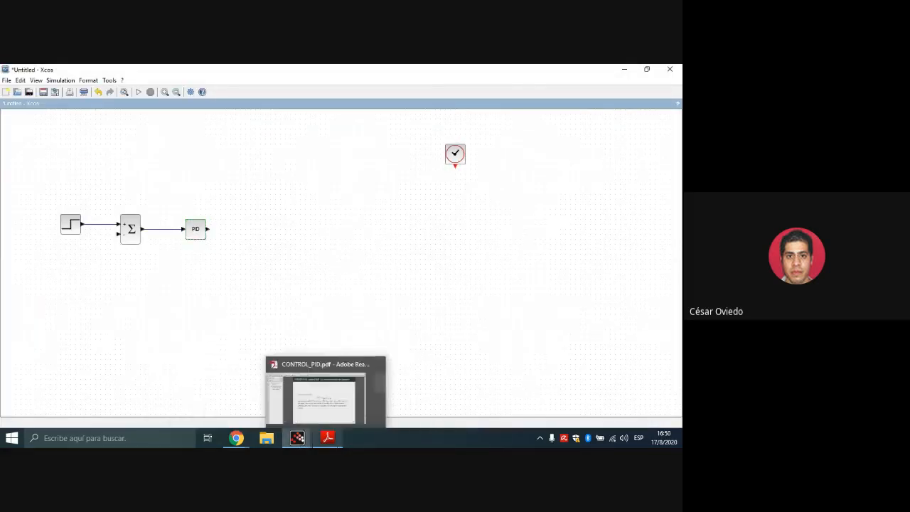
pyautogui.click(376, 404)
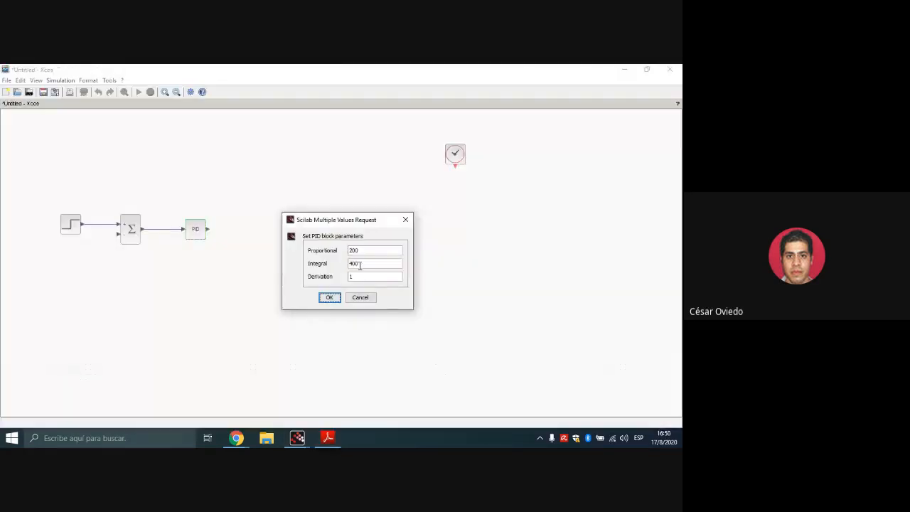
pyautogui.click(359, 276)
pyautogui.write('42')
pyautogui.press('Return')
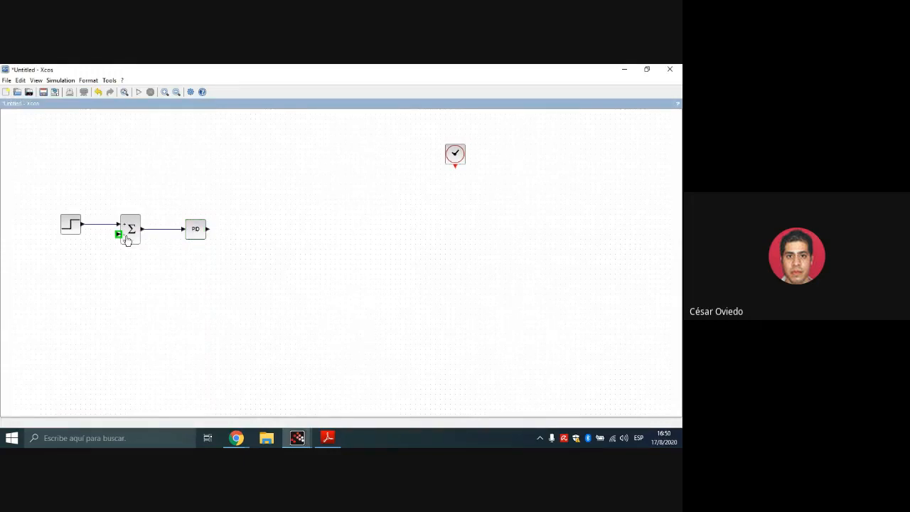
# - Place a copy of the summing block beside the PID block's output
pyautogui.moveTo(124, 240); pyautogui.dragTo(97, 317)
pyautogui.click(133, 246)
pyautogui.moveTo(133, 245); pyautogui.dragTo(255, 226)
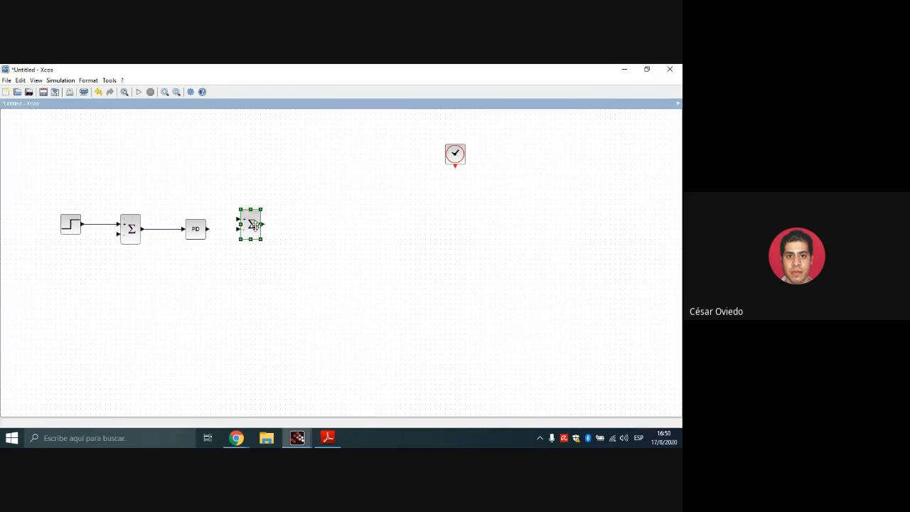
# - Make both input signs of the copied summing block positive and connect the PID block's output to its lower input
pyautogui.doubleClick(255, 226)
pyautogui.click(380, 266)
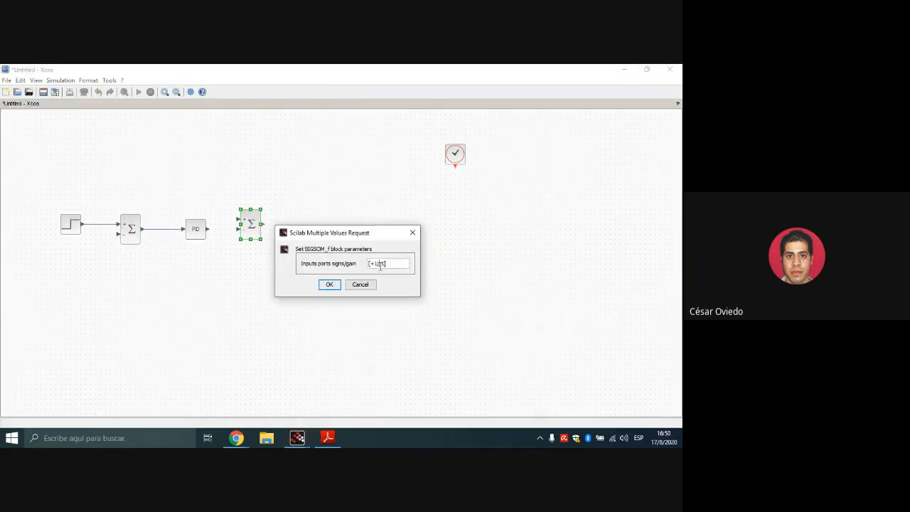
pyautogui.press('BackSpace')
pyautogui.press('Return')
pyautogui.click(373, 268)
pyautogui.moveTo(209, 232); pyautogui.dragTo(240, 235)
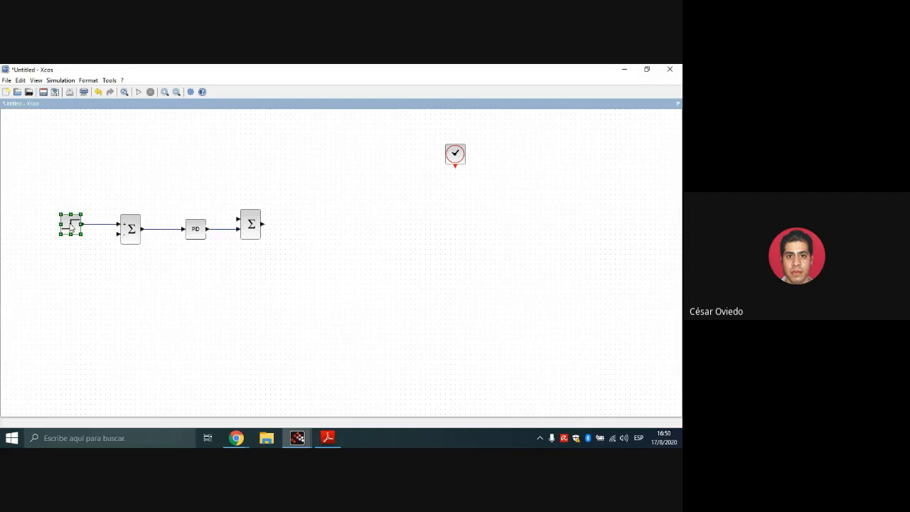
# - Place a copy of the step block above the PID block, check its parameters, and connect it to the second summing block's upper input
pyautogui.moveTo(71, 227); pyautogui.dragTo(201, 177)
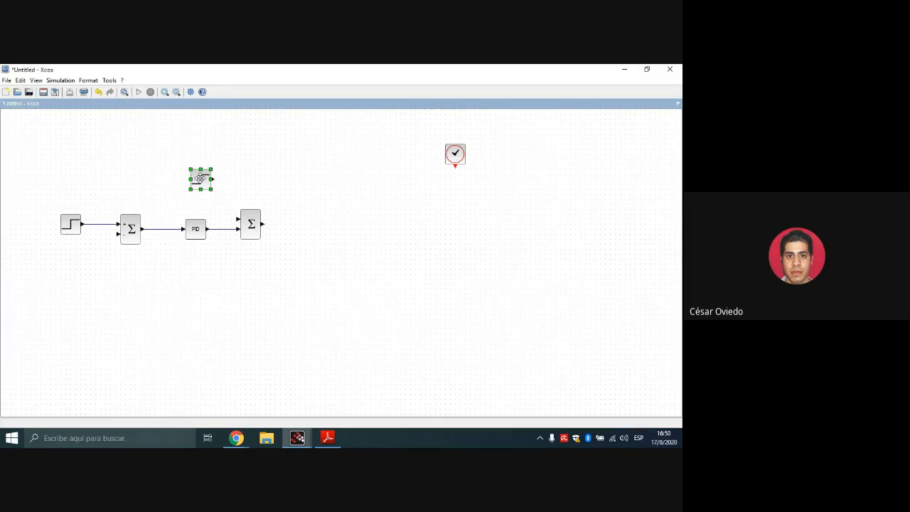
pyautogui.doubleClick(200, 178)
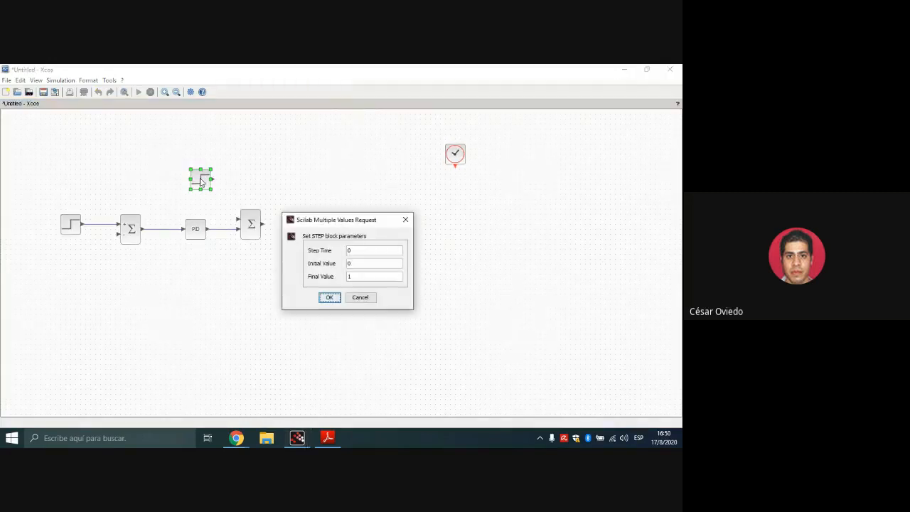
pyautogui.click(330, 297)
pyautogui.moveTo(212, 180); pyautogui.dragTo(238, 219)
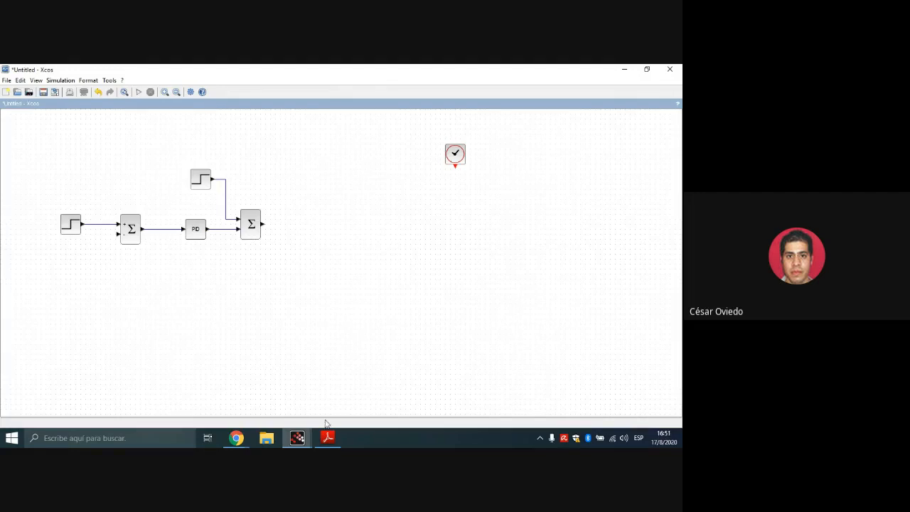
# - Add a CLR transfer function block from the Continuous time systems palette and connect the second summing block's output to it
pyautogui.moveTo(299, 438)
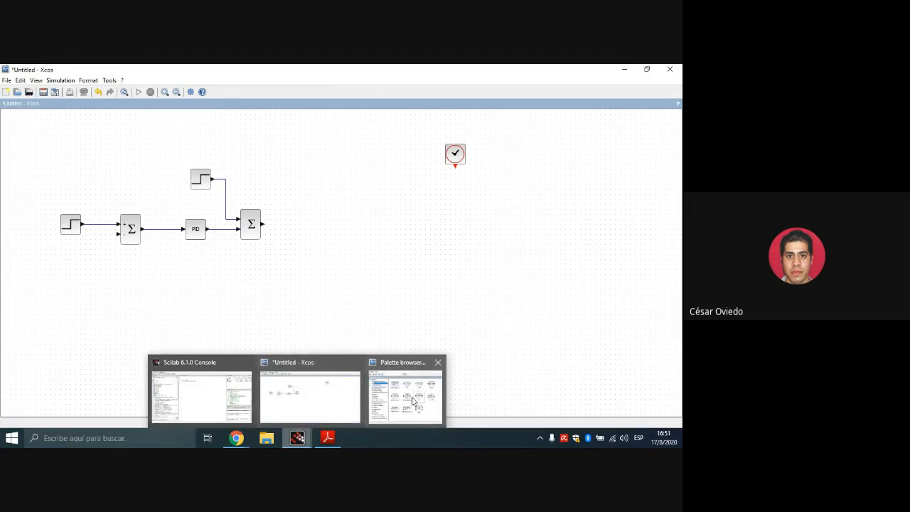
pyautogui.click(412, 401)
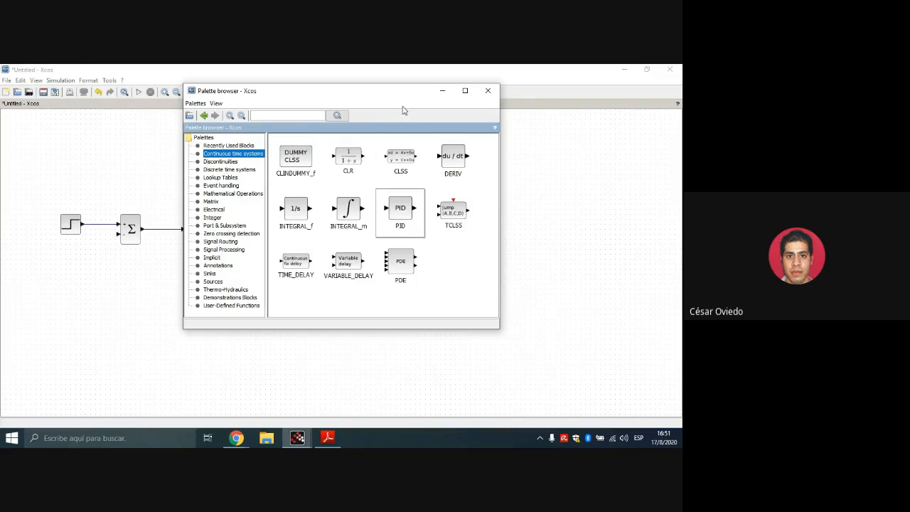
pyautogui.moveTo(406, 101); pyautogui.dragTo(247, 112)
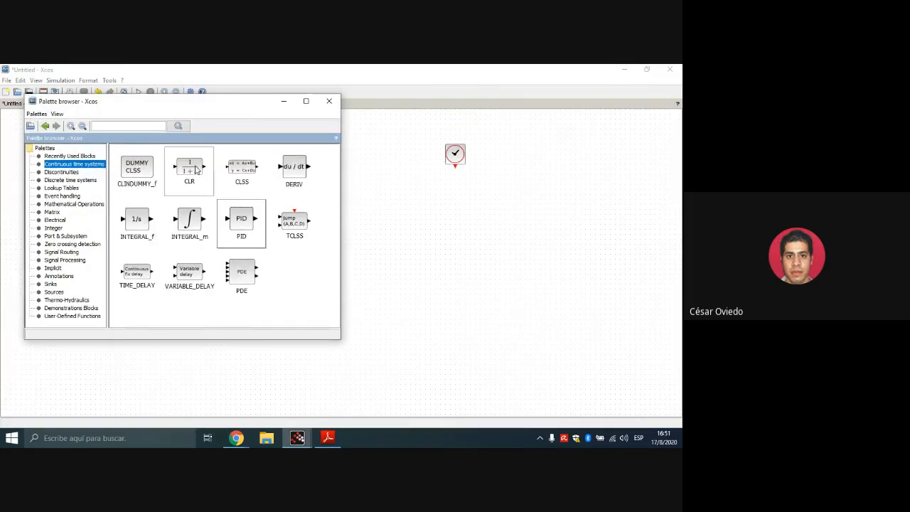
pyautogui.moveTo(197, 169); pyautogui.dragTo(358, 223)
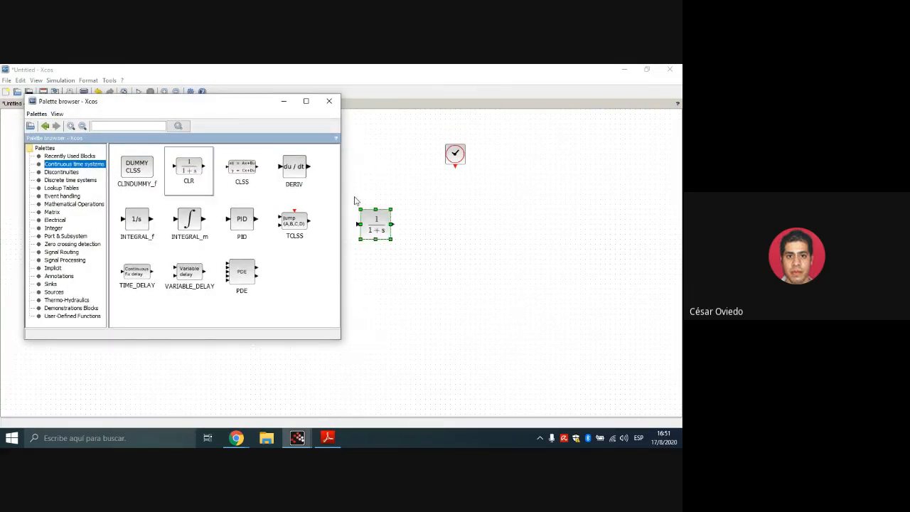
pyautogui.click(283, 104)
pyautogui.moveTo(380, 226); pyautogui.dragTo(330, 226)
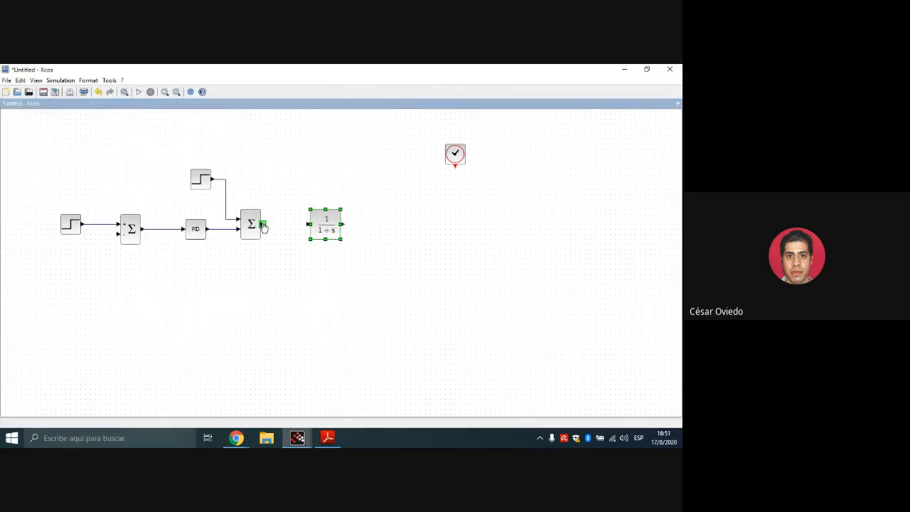
pyautogui.moveTo(263, 226); pyautogui.dragTo(308, 225)
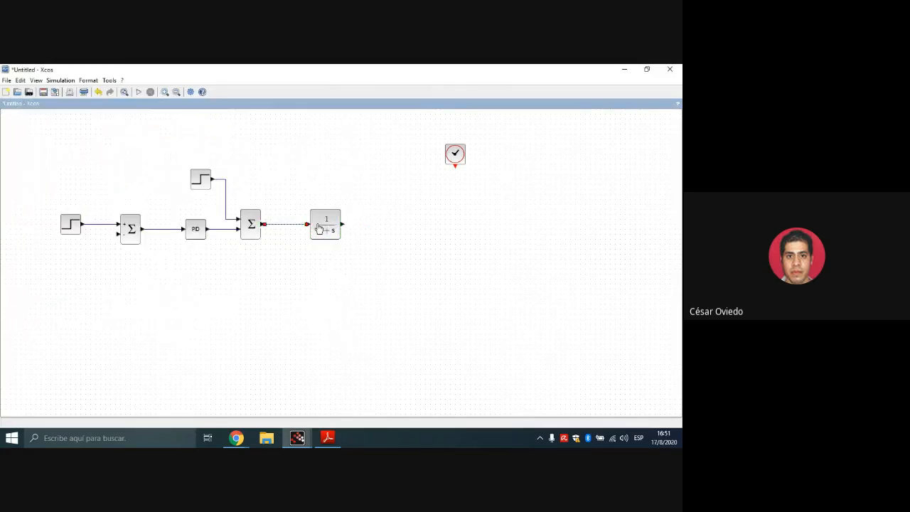
# - Set the transfer function block's denominator to 10*s^2+0.1*s, following the process given in CONTROL_PID.pdf
pyautogui.click(326, 438)
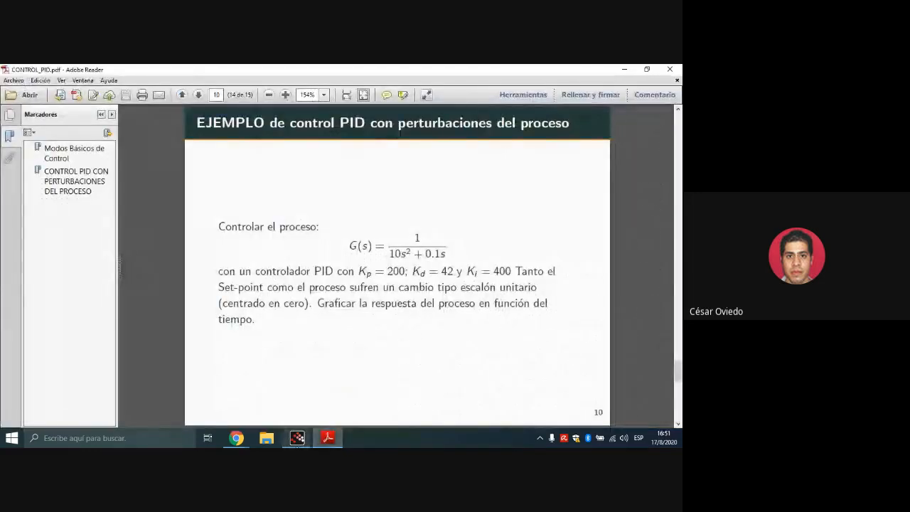
pyautogui.moveTo(294, 444)
pyautogui.click(228, 414)
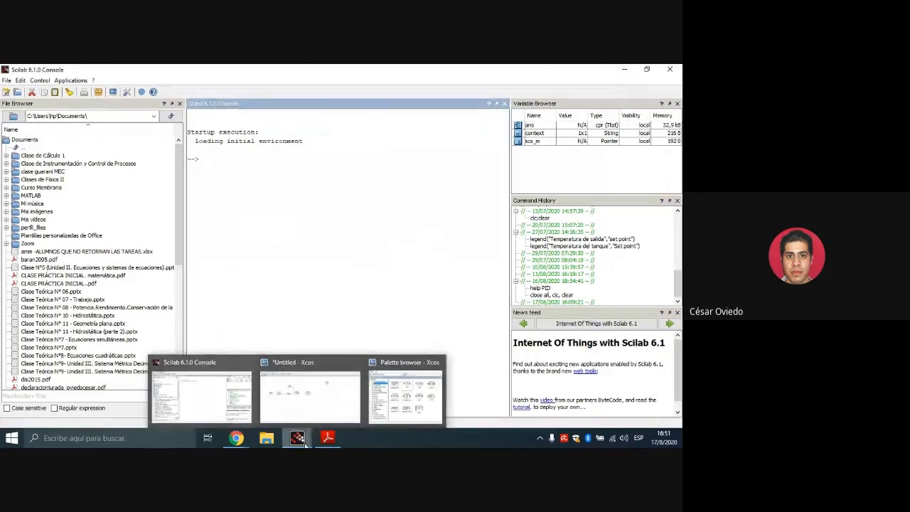
pyautogui.click(336, 382)
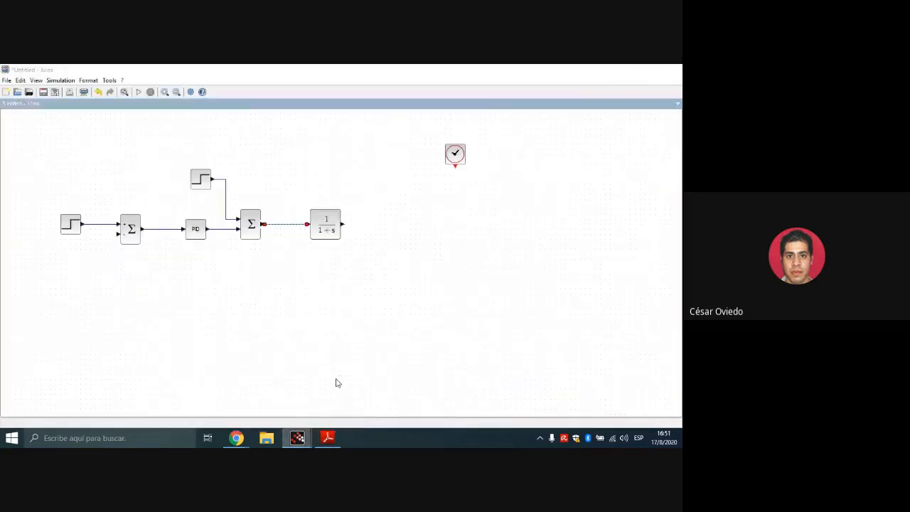
pyautogui.doubleClick(325, 224)
pyautogui.click(374, 271)
pyautogui.moveTo(374, 271); pyautogui.dragTo(358, 275)
pyautogui.write('10*s^2+0.1*s')
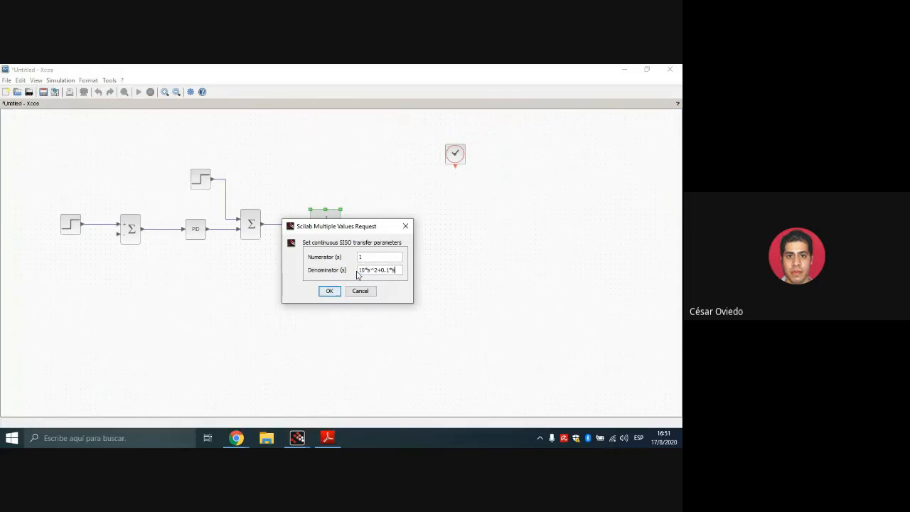
pyautogui.press('Return')
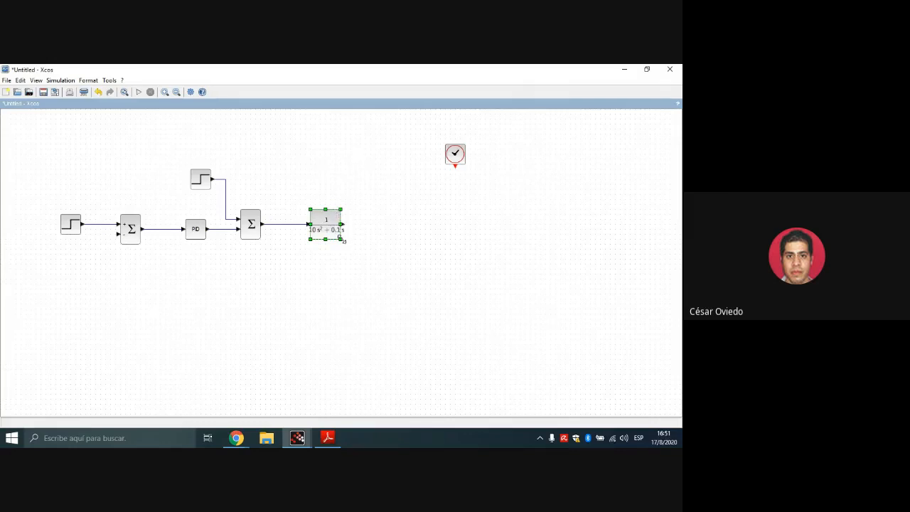
# - Enlarge the transfer function block to fit its expression, align it with the second summing block, and review the example statement in CONTROL_PID.pdf
pyautogui.moveTo(341, 240); pyautogui.dragTo(362, 244)
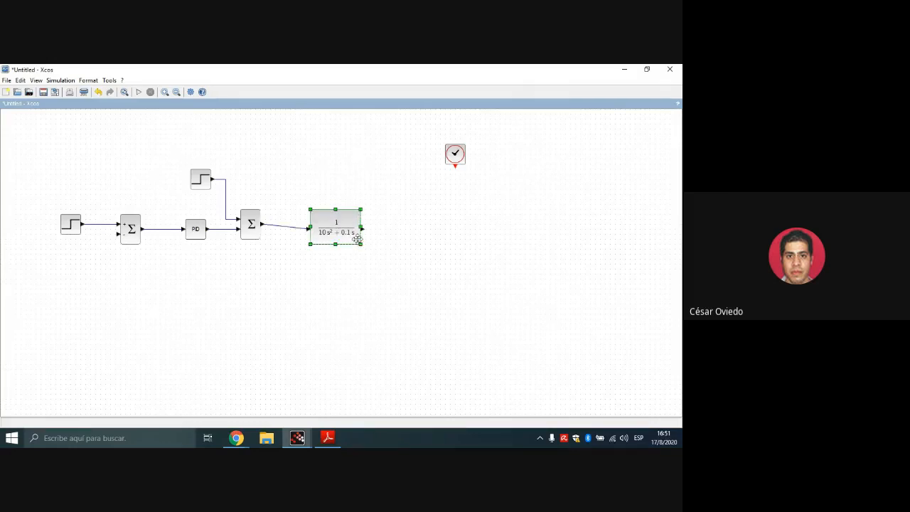
pyautogui.moveTo(343, 225); pyautogui.dragTo(343, 220)
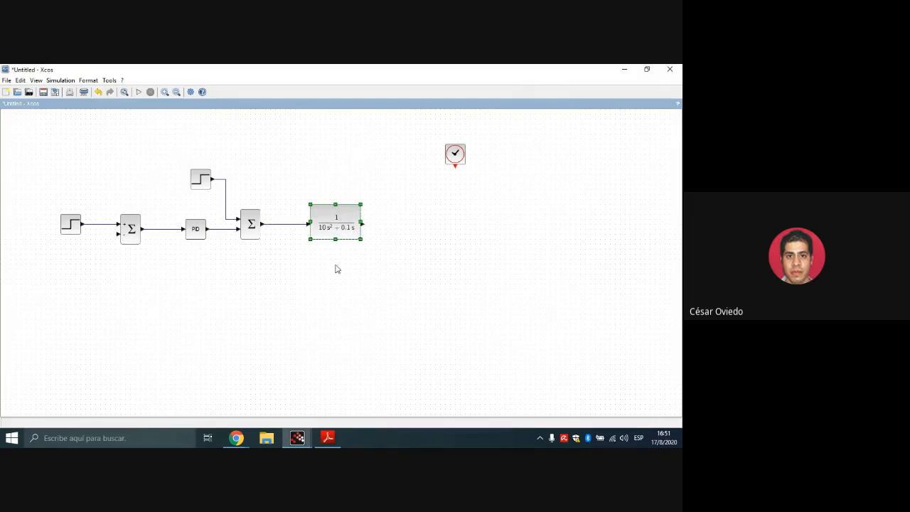
pyautogui.click(329, 437)
pyautogui.click(332, 443)
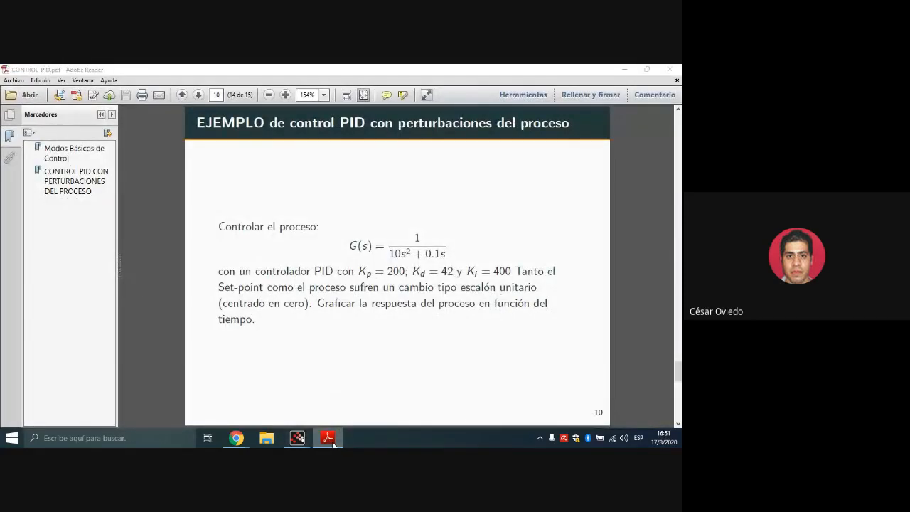
pyautogui.click(385, 246)
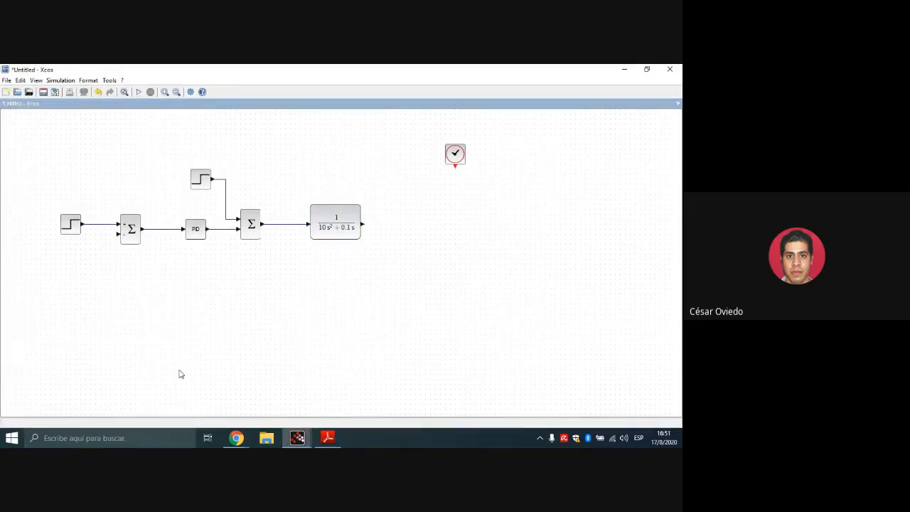
# - From the Signal Routing palette, add a MUX block after the transfer function block and a SELF_SWITCH block above the second summing block
pyautogui.moveTo(306, 441)
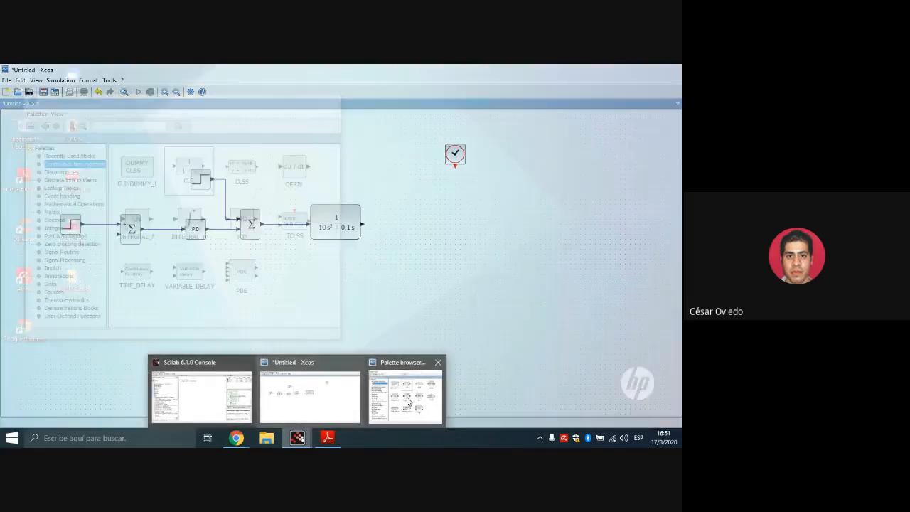
pyautogui.click(405, 394)
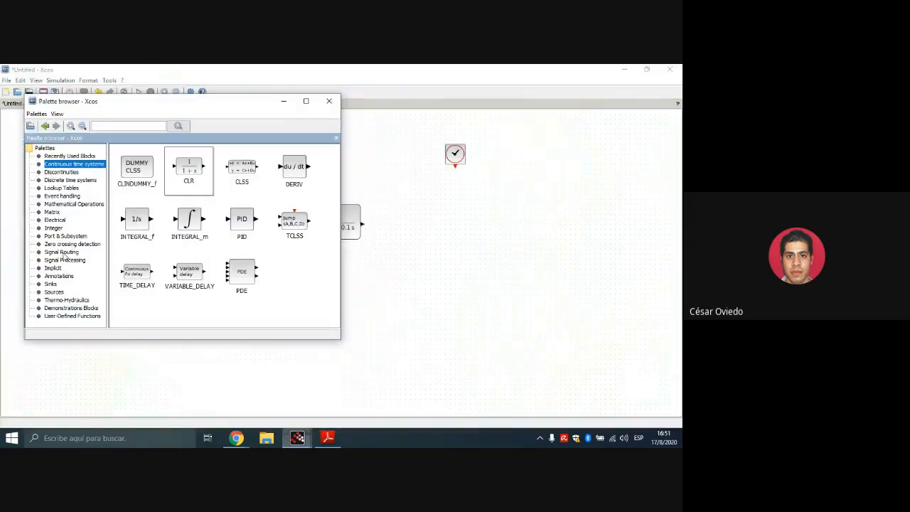
pyautogui.click(61, 252)
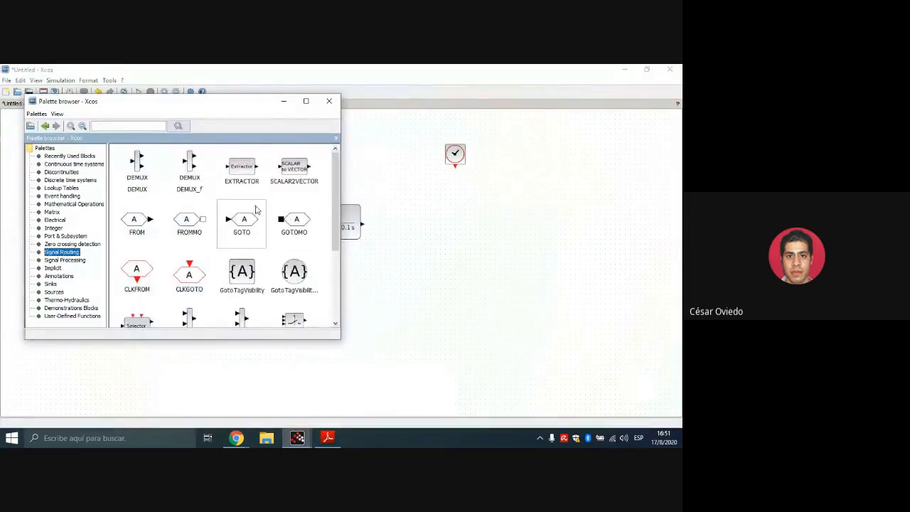
pyautogui.moveTo(336, 218); pyautogui.dragTo(337, 288)
pyautogui.moveTo(190, 202); pyautogui.dragTo(409, 228)
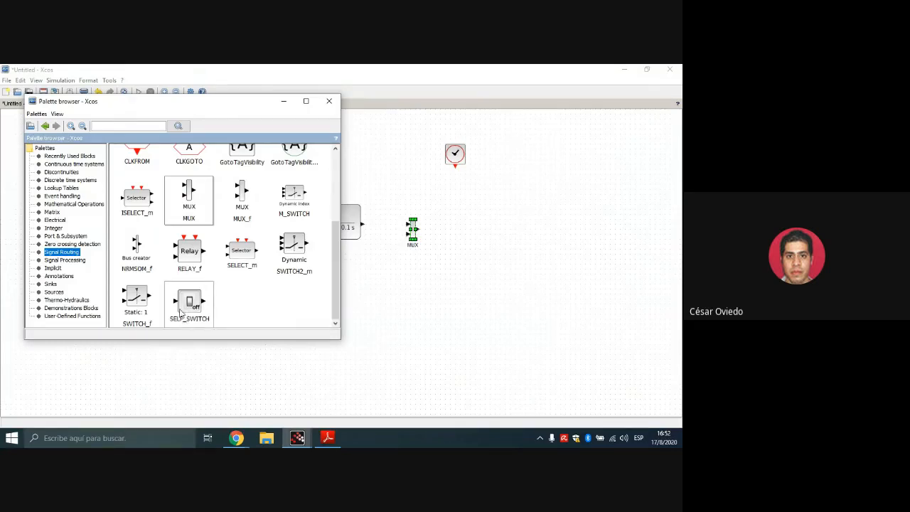
pyautogui.moveTo(202, 302); pyautogui.dragTo(255, 178)
pyautogui.click(283, 101)
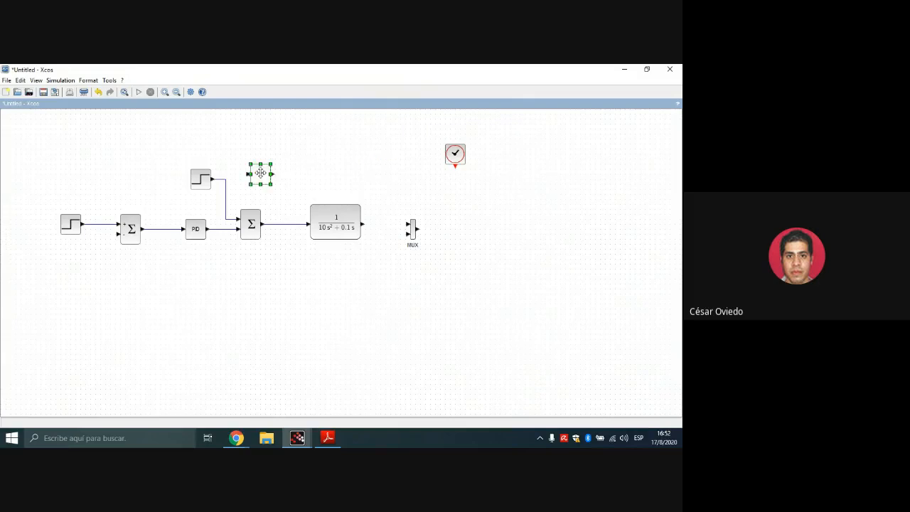
# - Delete the disturbance step block's link to the second summing block and move the step block away to make room for a switch
pyautogui.click(225, 201)
pyautogui.press('Delete')
pyautogui.moveTo(204, 185); pyautogui.dragTo(174, 180)
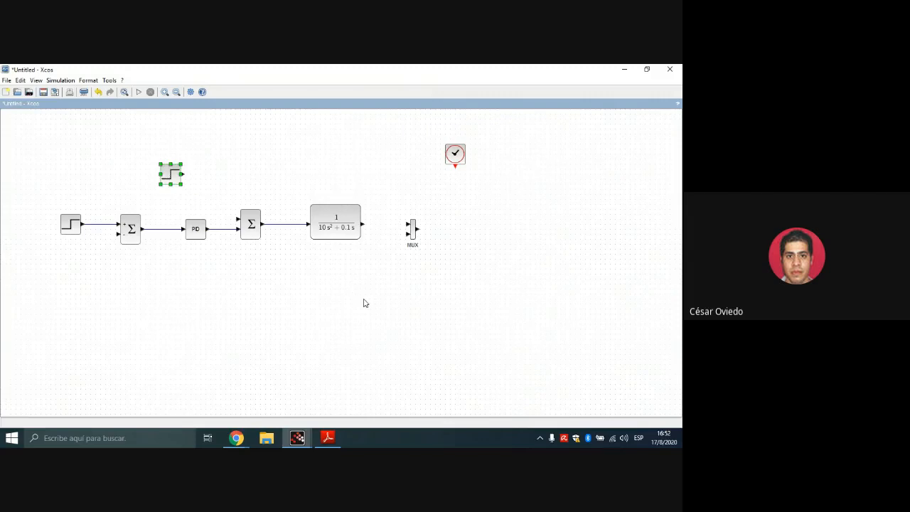
# - Add a SELF_SWITCH block from the Signal Routing palette and wire it between the disturbance step block and the second summing block
pyautogui.moveTo(298, 437)
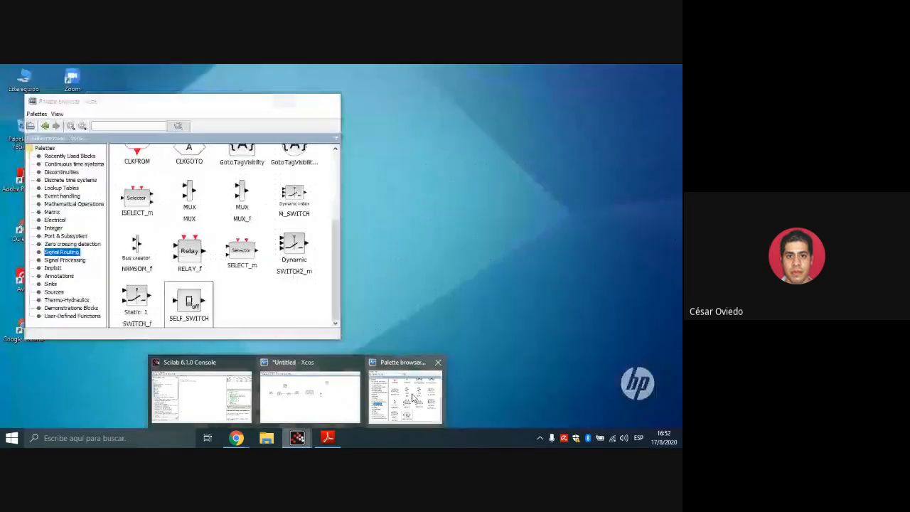
pyautogui.click(412, 397)
pyautogui.click(370, 169)
pyautogui.click(283, 101)
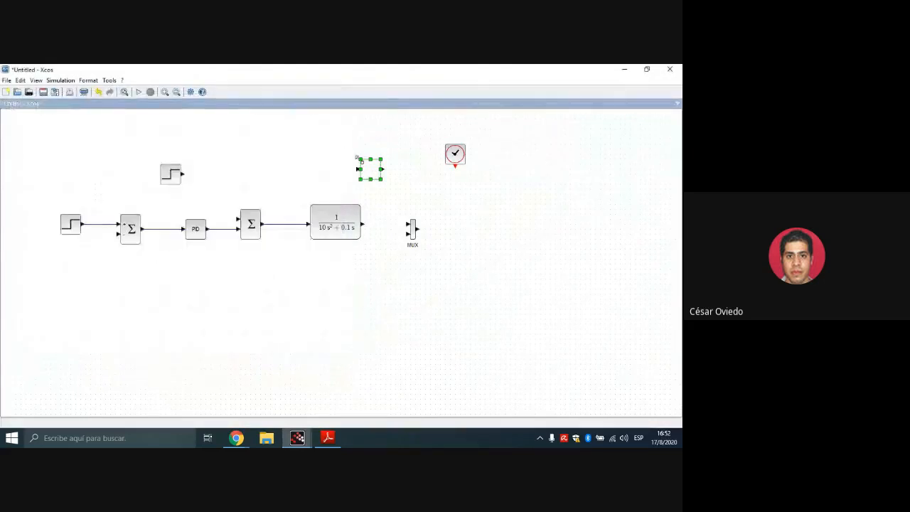
pyautogui.moveTo(367, 167); pyautogui.dragTo(213, 177)
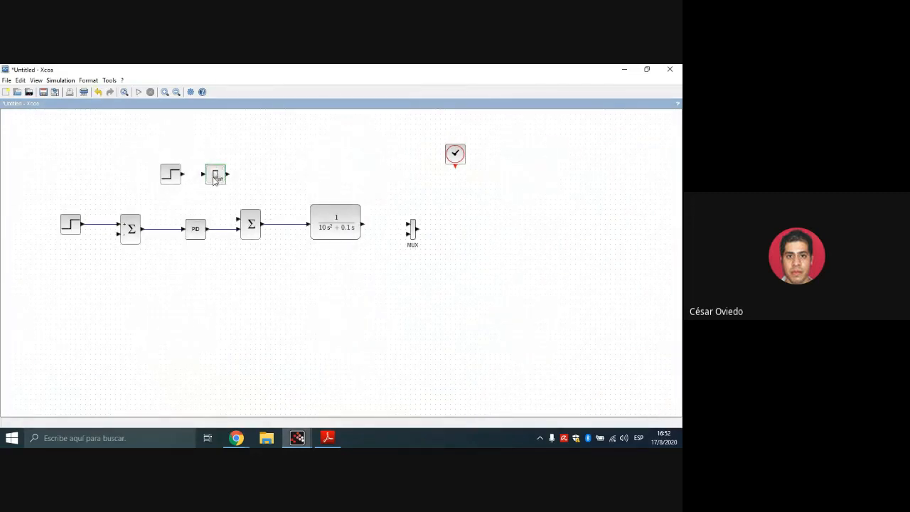
pyautogui.moveTo(175, 171); pyautogui.dragTo(150, 171)
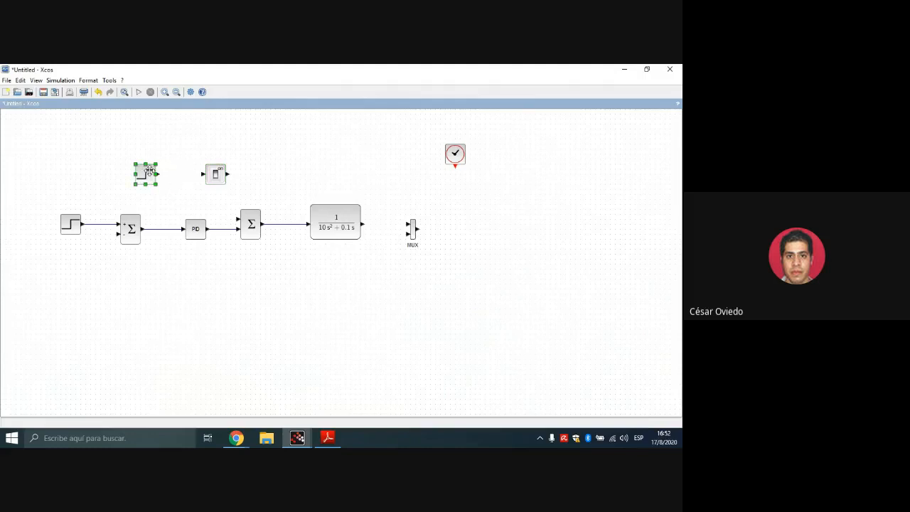
pyautogui.moveTo(215, 173); pyautogui.dragTo(238, 220)
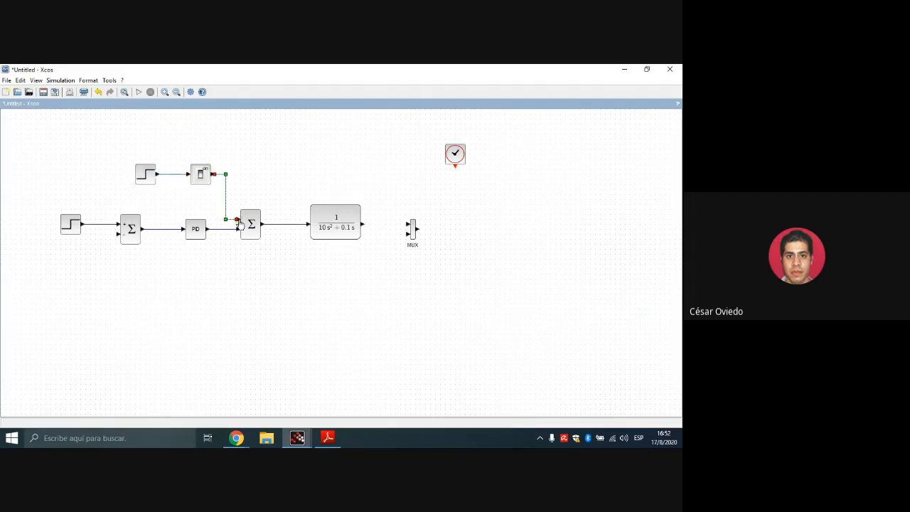
# - Check the step time, initial value and final value of the disturbance step block
pyautogui.click(201, 174)
pyautogui.click(148, 174)
pyautogui.doubleClick(149, 174)
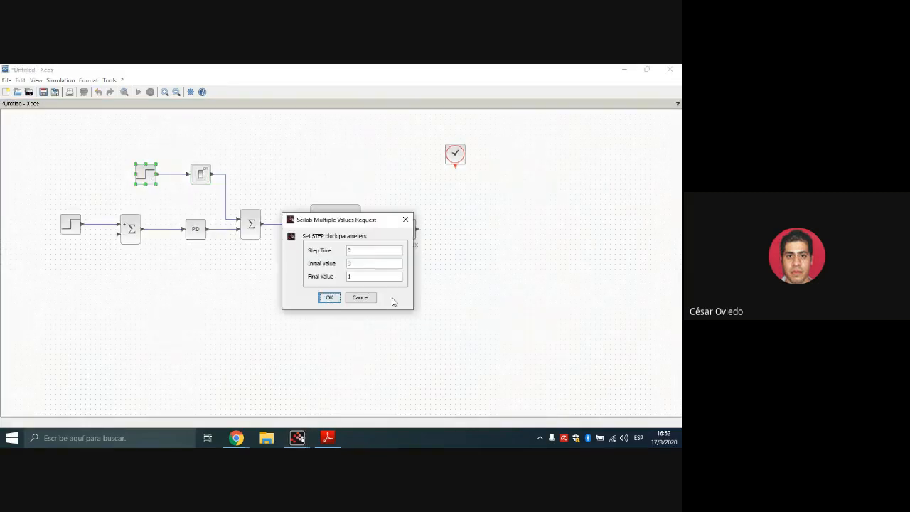
pyautogui.click(331, 299)
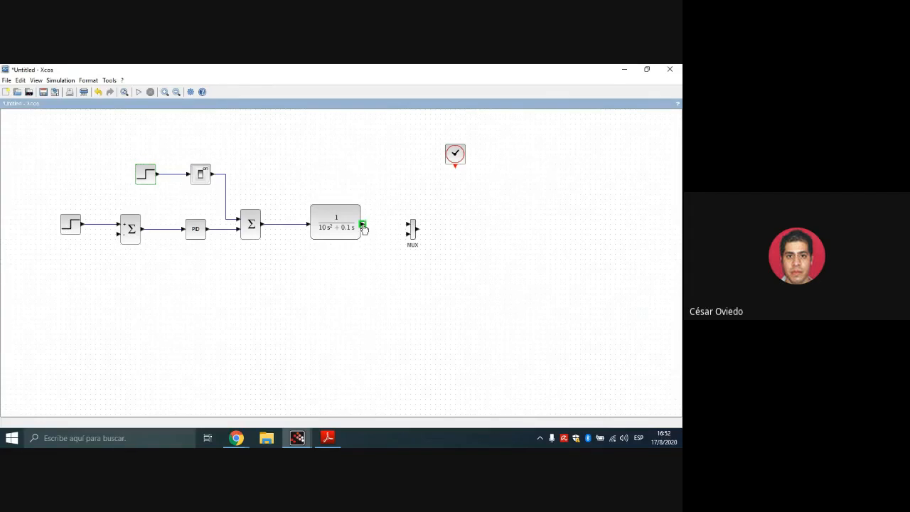
# - Connect the transfer function output to the MUX's first input and the MUX output to a CSCOPE block added from the Sinks palette
pyautogui.moveTo(364, 226); pyautogui.dragTo(409, 226)
pyautogui.moveTo(305, 441)
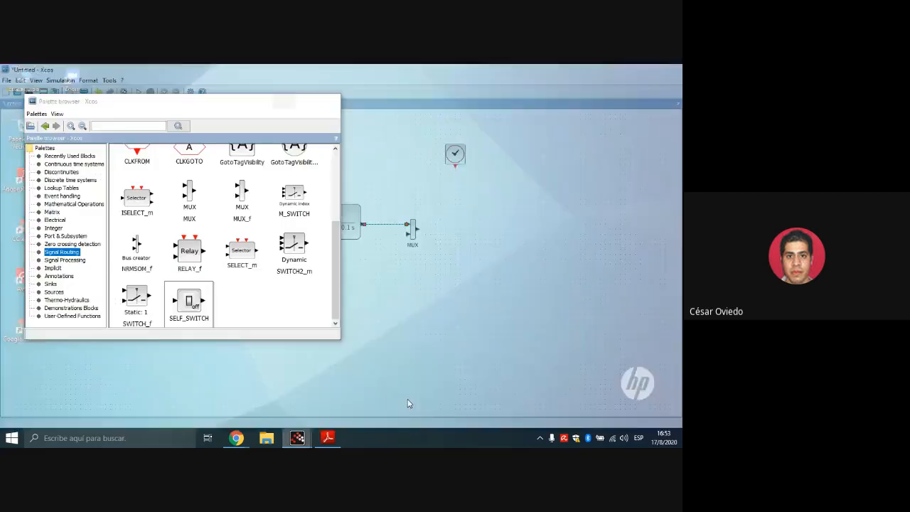
pyautogui.click(406, 398)
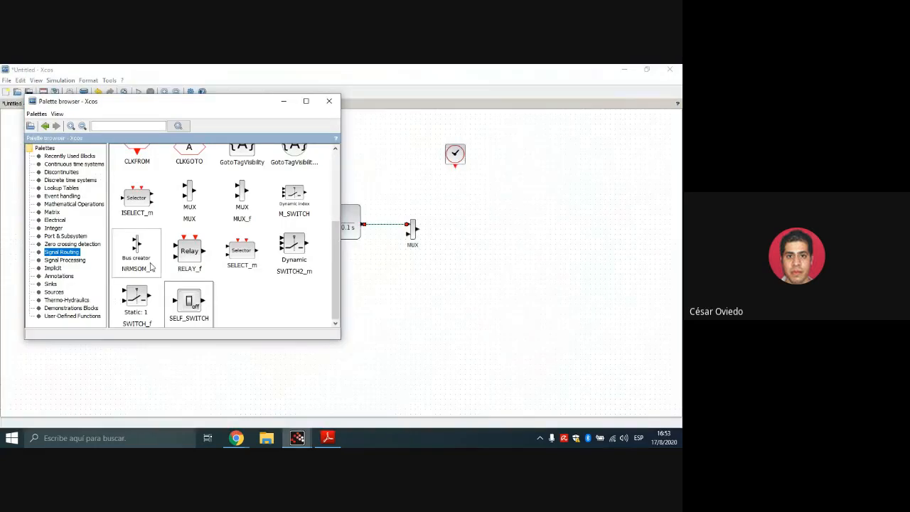
pyautogui.click(50, 283)
pyautogui.moveTo(294, 276); pyautogui.dragTo(453, 228)
pyautogui.click(283, 101)
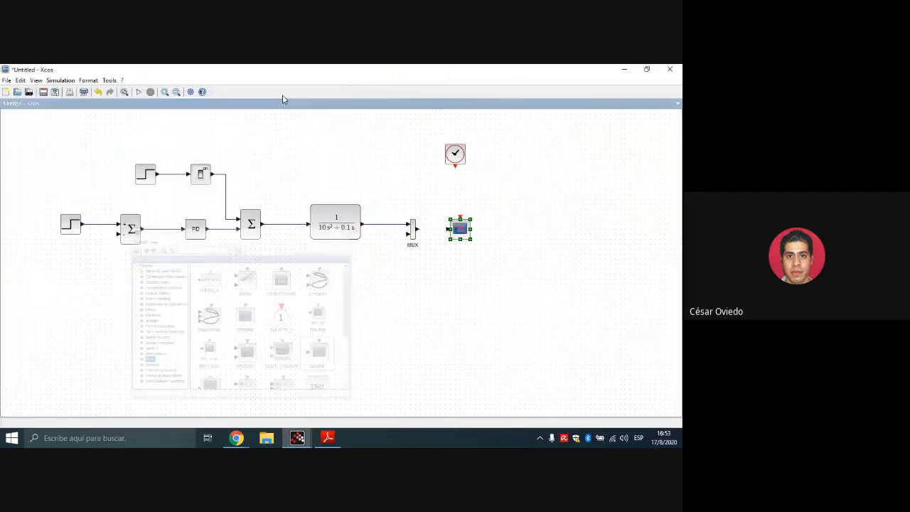
pyautogui.moveTo(416, 228); pyautogui.dragTo(446, 228)
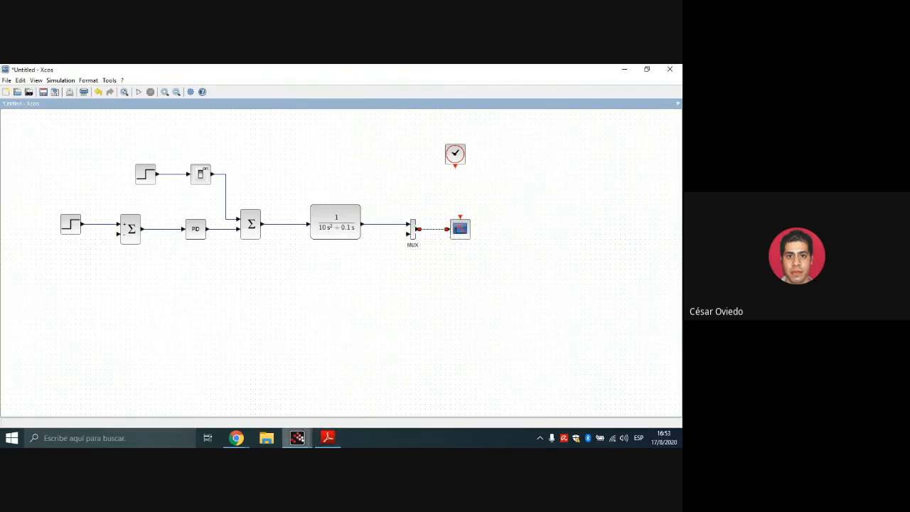
pyautogui.moveTo(297, 438)
pyautogui.moveTo(393, 416)
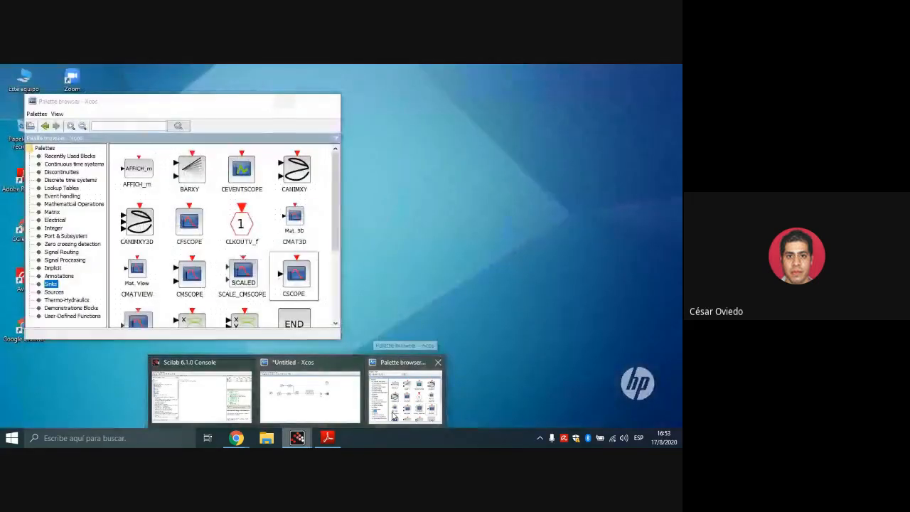
pyautogui.click(393, 416)
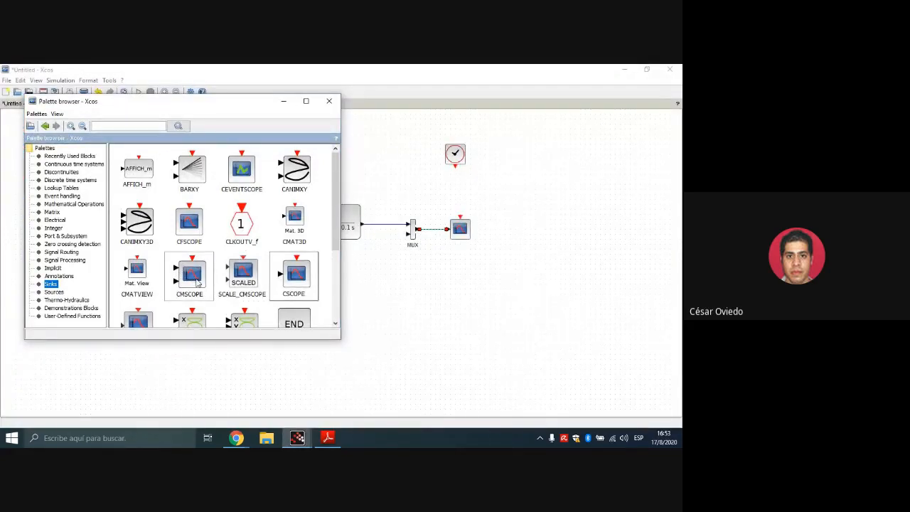
pyautogui.click(282, 103)
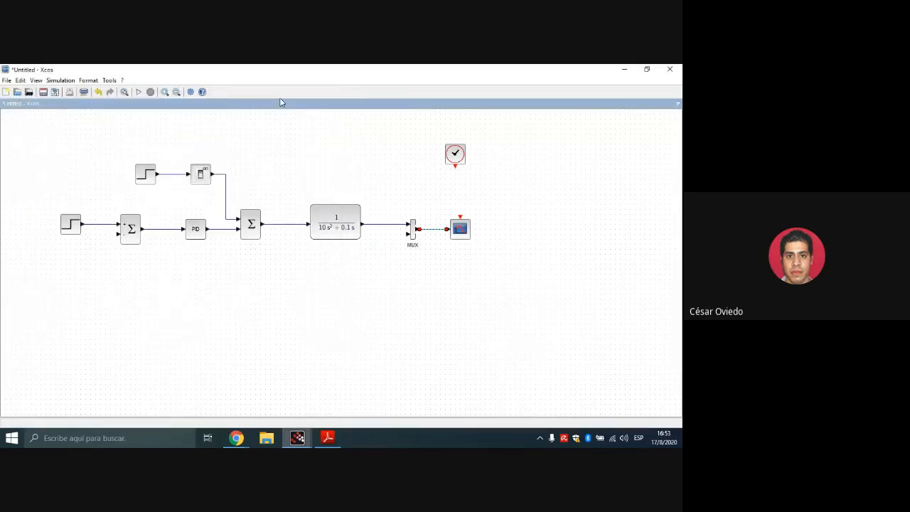
# - Connect the clock, aligned above the CSCOPE block, to the scope's event input and set the clock's period to 0.01
pyautogui.moveTo(452, 157); pyautogui.dragTo(456, 174)
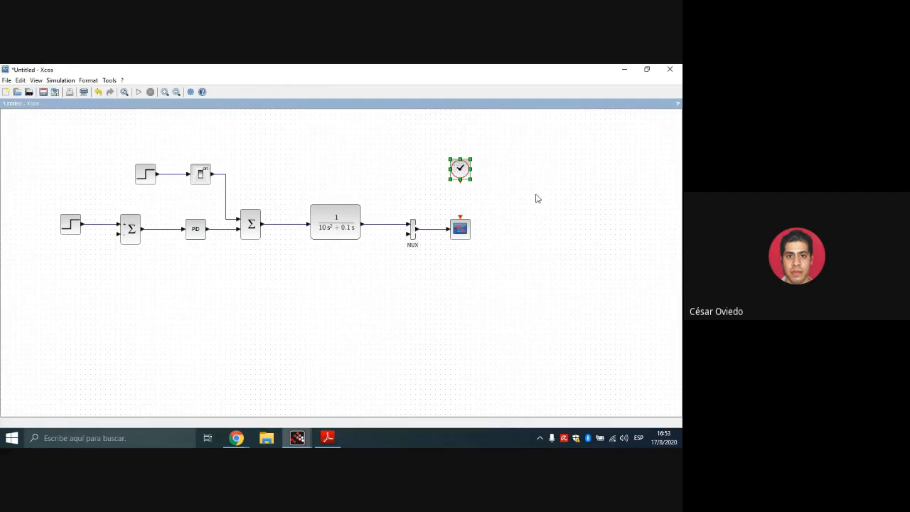
pyautogui.moveTo(460, 182); pyautogui.dragTo(460, 217)
pyautogui.doubleClick(462, 171)
pyautogui.click(376, 271)
pyautogui.press('BackSpace')
pyautogui.write('01')
pyautogui.click(375, 284)
pyautogui.press('Return')
# - Route a link underneath from the set-point to the MUX's second input, and feed the process output back to the first summing block's negative input
pyautogui.moveTo(409, 235); pyautogui.dragTo(96, 228)
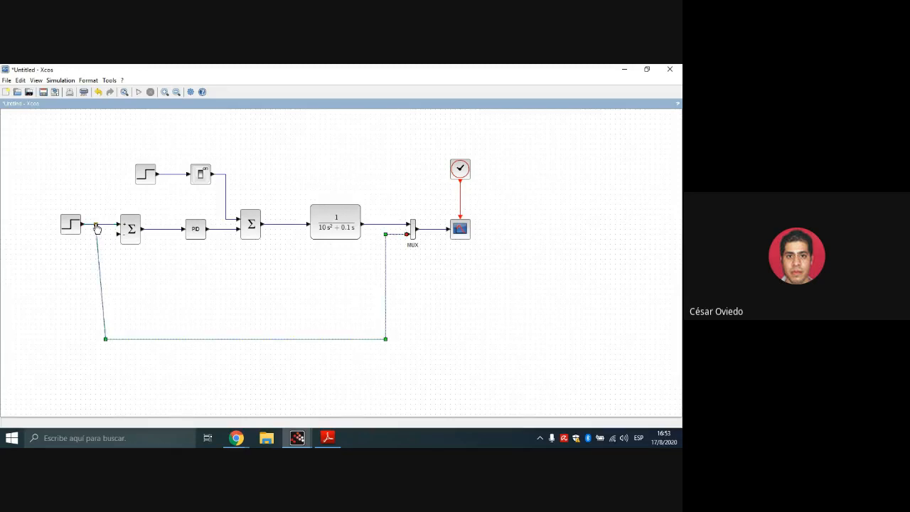
pyautogui.rightClick(104, 309)
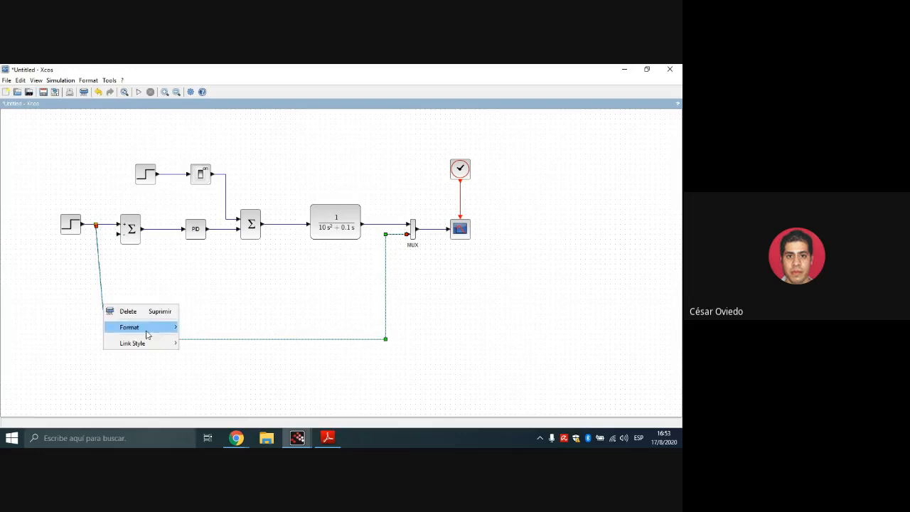
pyautogui.moveTo(152, 344)
pyautogui.click(206, 344)
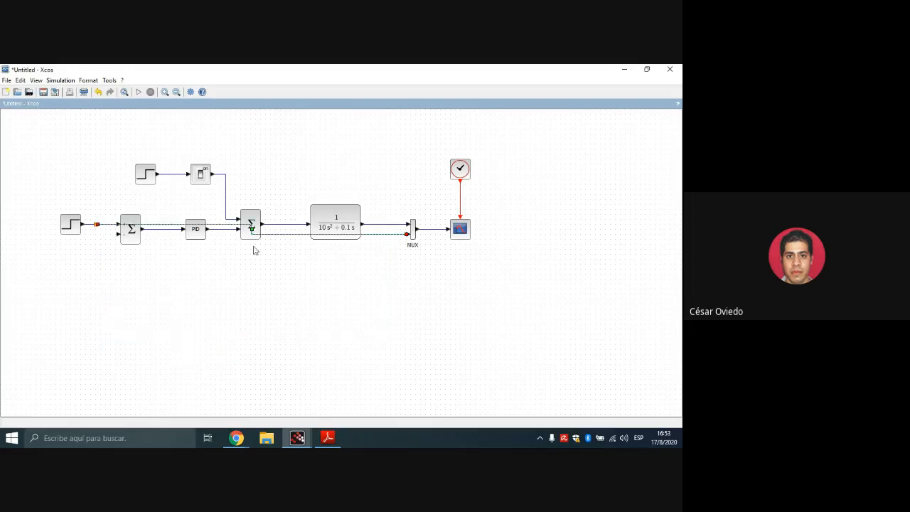
pyautogui.moveTo(252, 233); pyautogui.dragTo(250, 325)
pyautogui.click(255, 288)
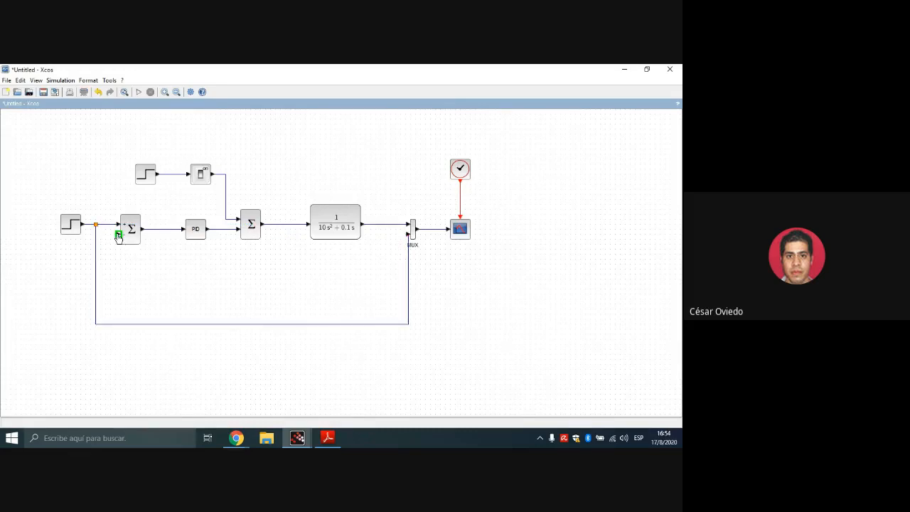
pyautogui.moveTo(118, 235); pyautogui.dragTo(386, 226)
pyautogui.click(377, 188)
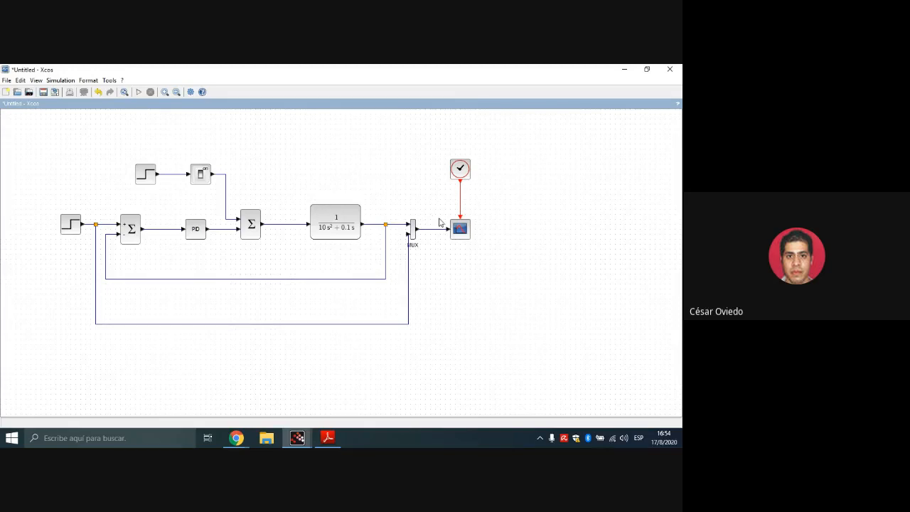
# - Set the CSCOPE block's refresh period to 6 and Ymin to 0, and lower its Ymax
pyautogui.doubleClick(459, 231)
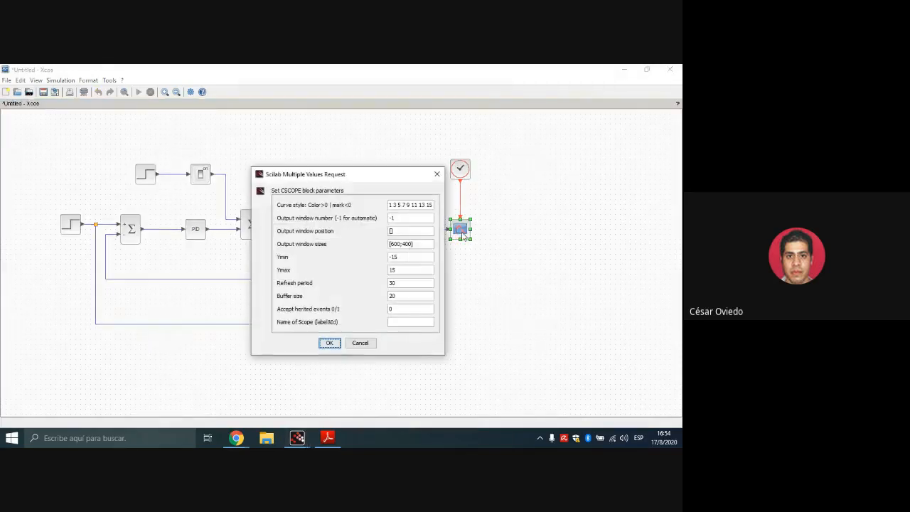
pyautogui.moveTo(405, 285); pyautogui.dragTo(384, 285)
pyautogui.write('6')
pyautogui.moveTo(400, 259); pyautogui.dragTo(380, 264)
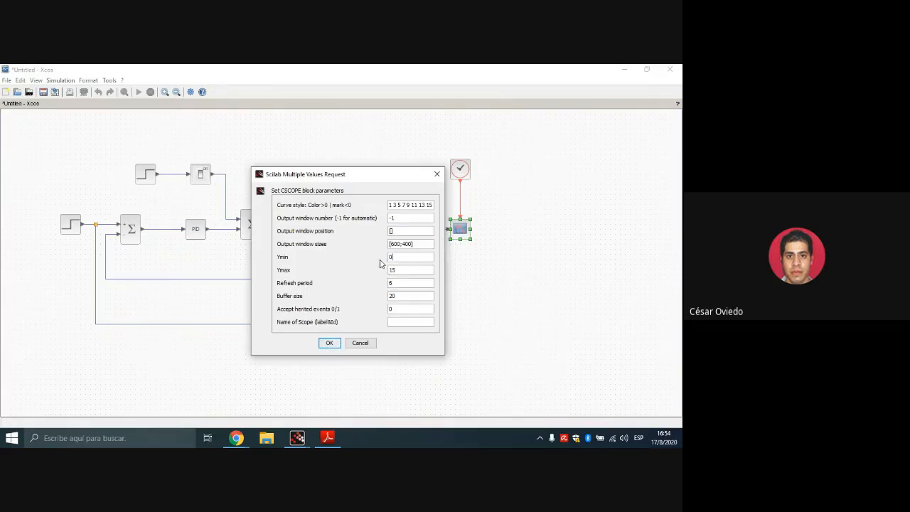
pyautogui.click(404, 268)
pyautogui.press('BackSpace')
pyautogui.click(393, 283)
pyautogui.click(329, 343)
# - Set the simulation's final integration time to 6
pyautogui.click(61, 79)
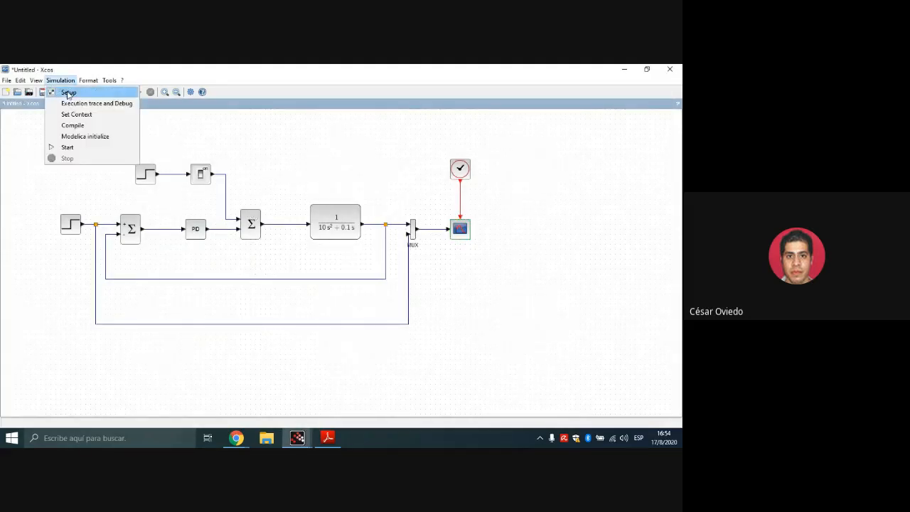
pyautogui.click(68, 93)
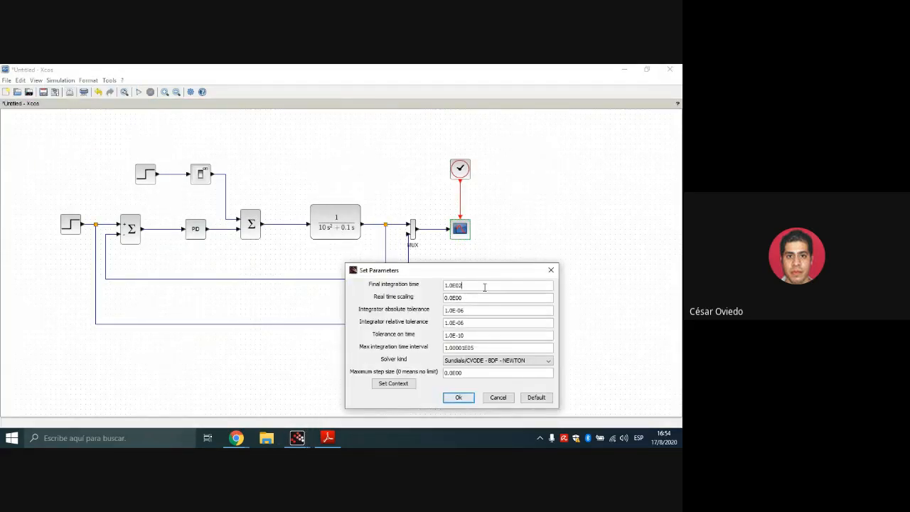
pyautogui.press('BackSpace')
pyautogui.press('BackSpace')
pyautogui.press('BackSpace')
pyautogui.press('BackSpace')
pyautogui.write('6')
pyautogui.click(460, 400)
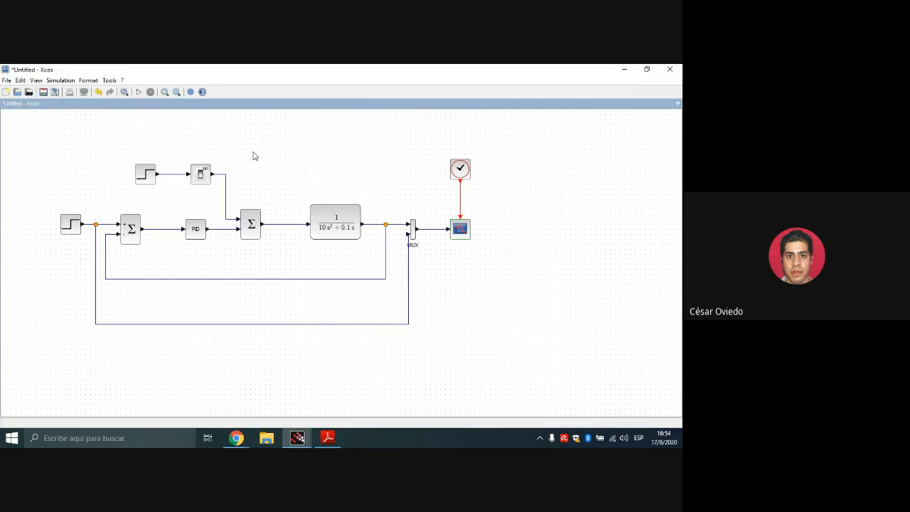
# - Run the simulation twice, examining the process response against the set-point in the scope plot and closing the plot after each run
pyautogui.click(140, 92)
pyautogui.moveTo(301, 440)
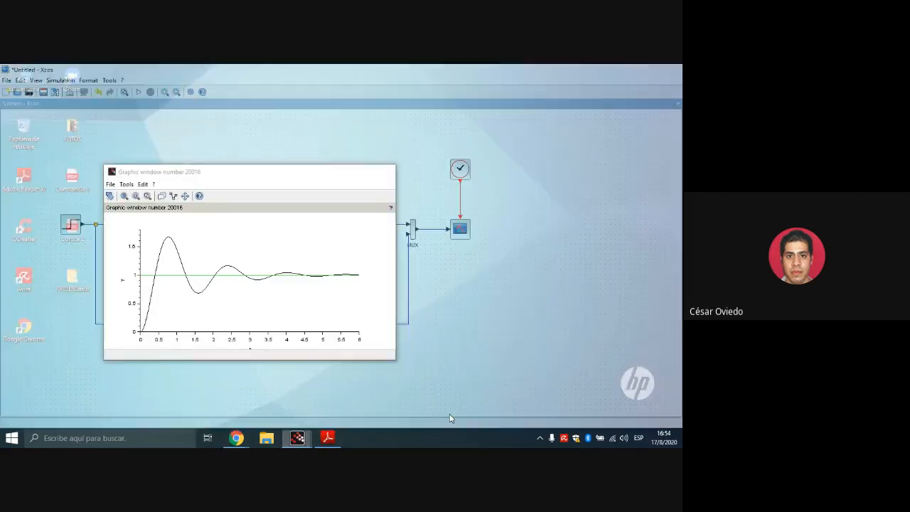
pyautogui.click(449, 418)
pyautogui.click(384, 172)
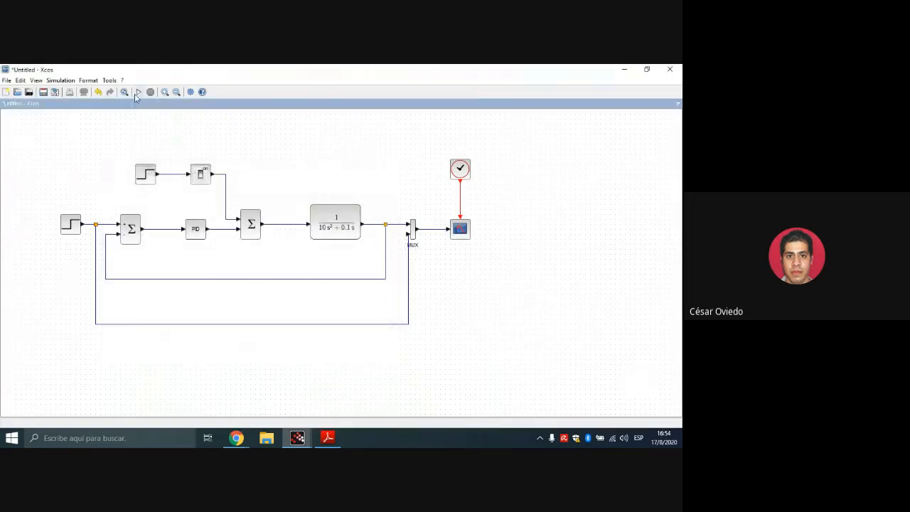
pyautogui.click(136, 92)
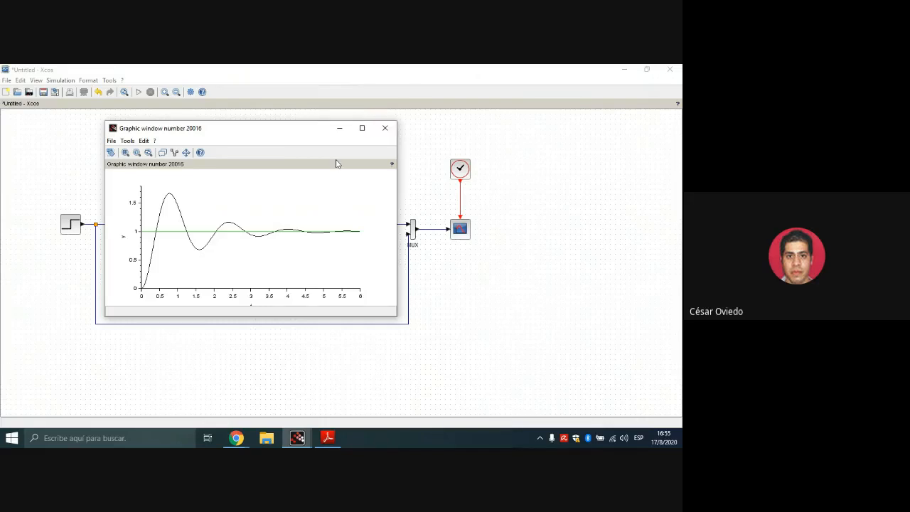
pyautogui.click(386, 128)
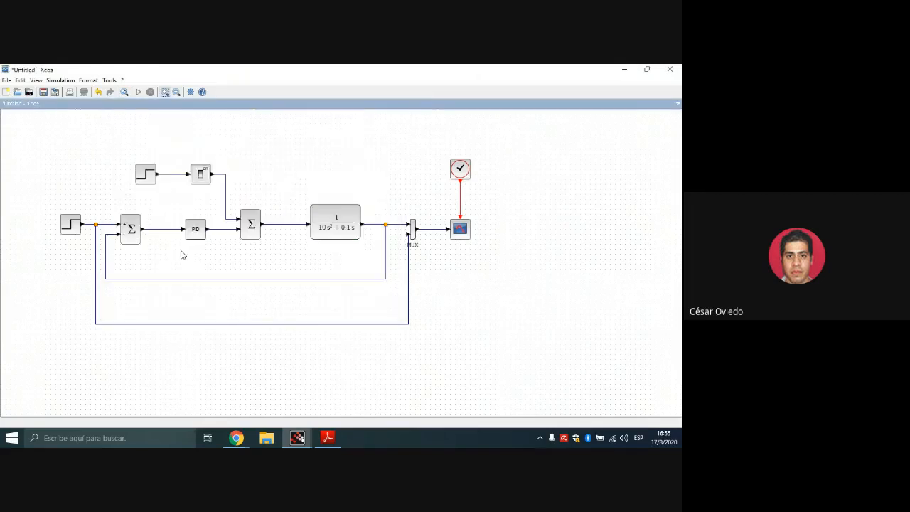
# - Set the PID block's derivation to 240, rerun the simulation and examine the response plot
pyautogui.click(197, 236)
pyautogui.doubleClick(197, 236)
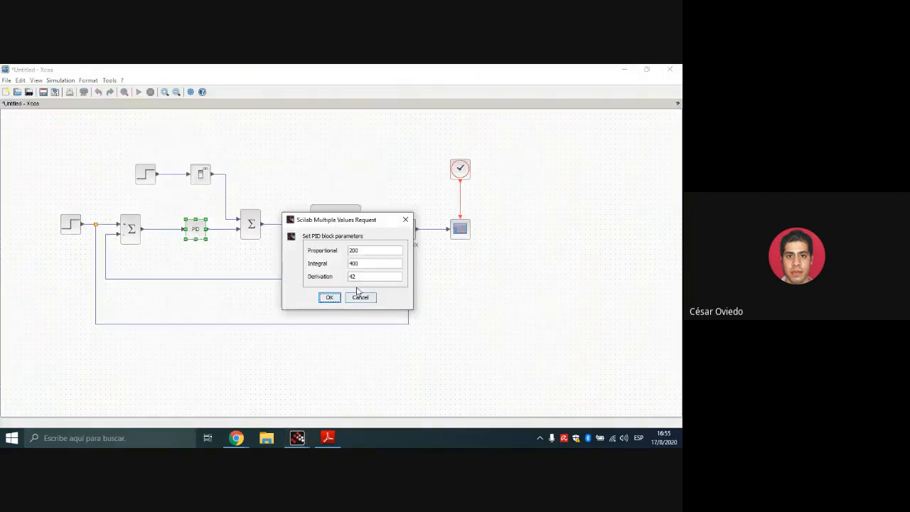
pyautogui.write('200')
pyautogui.press('Return')
pyautogui.click(138, 92)
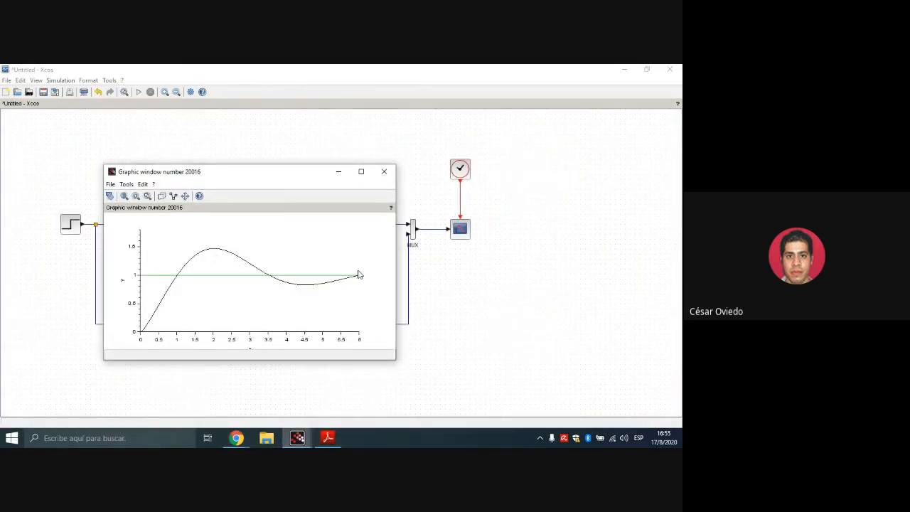
pyautogui.click(383, 173)
# - Set the PID block's derivation to 4
pyautogui.doubleClick(198, 231)
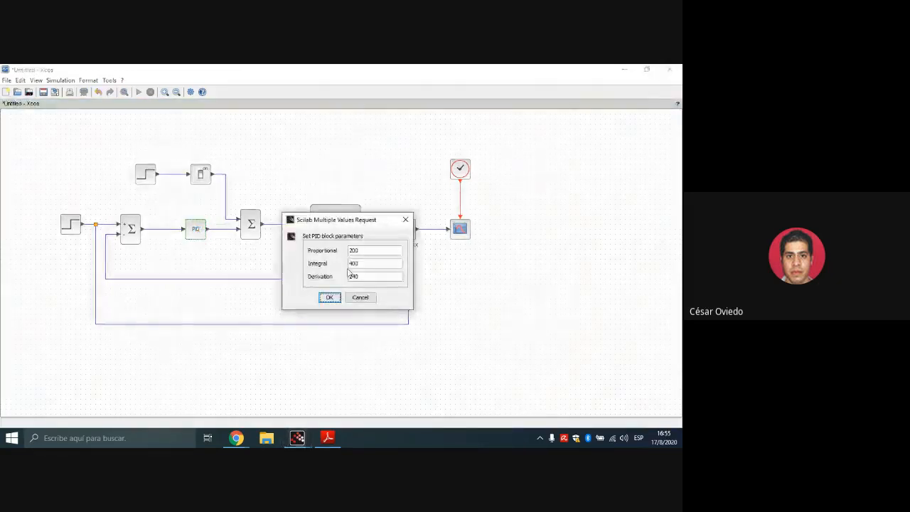
pyautogui.moveTo(366, 276); pyautogui.dragTo(349, 276)
pyautogui.write('4')
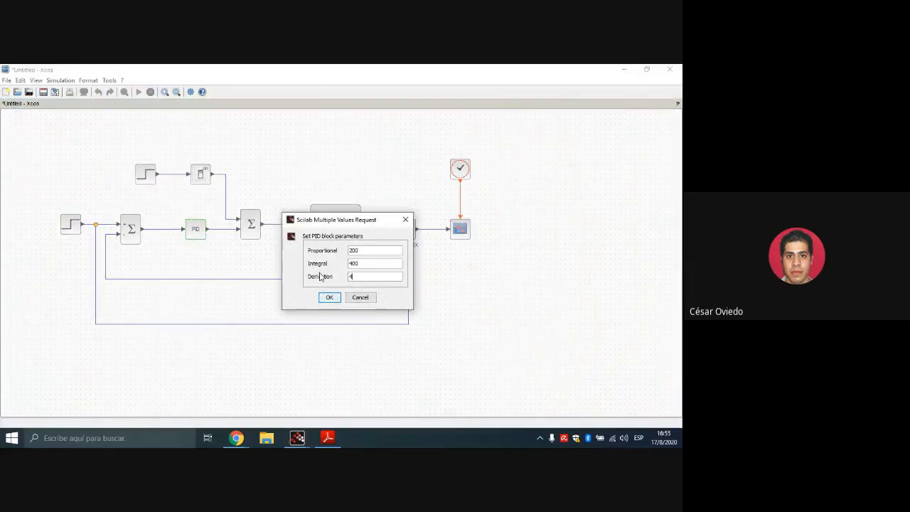
pyautogui.press('Return')
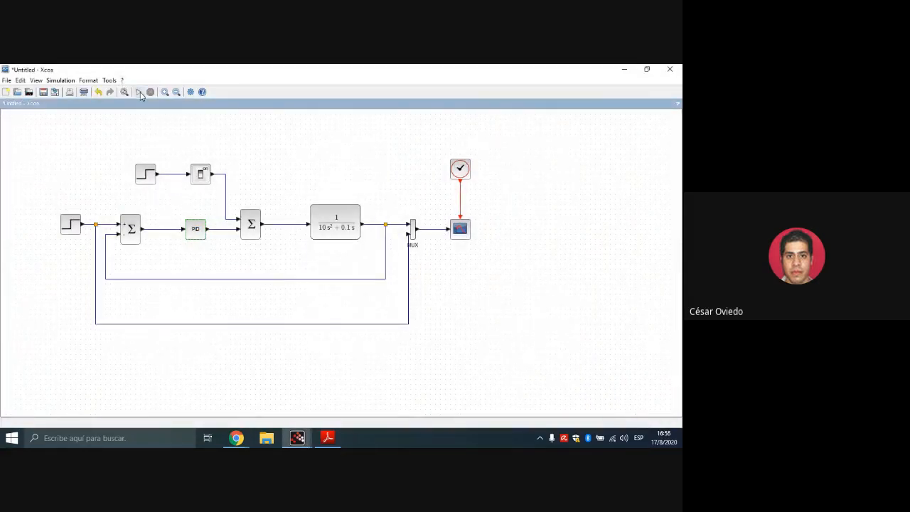
# - Run the simulation with the new PID derivation and move the response plot aside to uncover the diagram
pyautogui.click(139, 93)
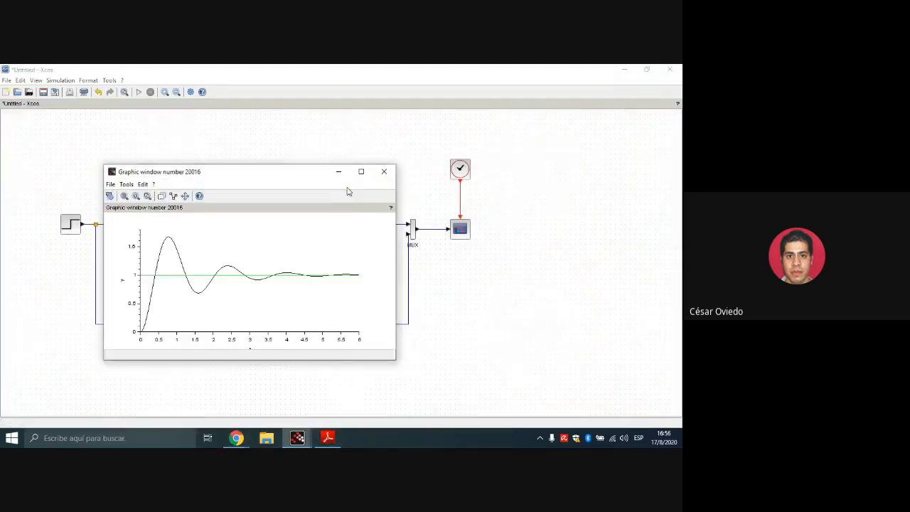
pyautogui.moveTo(312, 174); pyautogui.dragTo(216, 166)
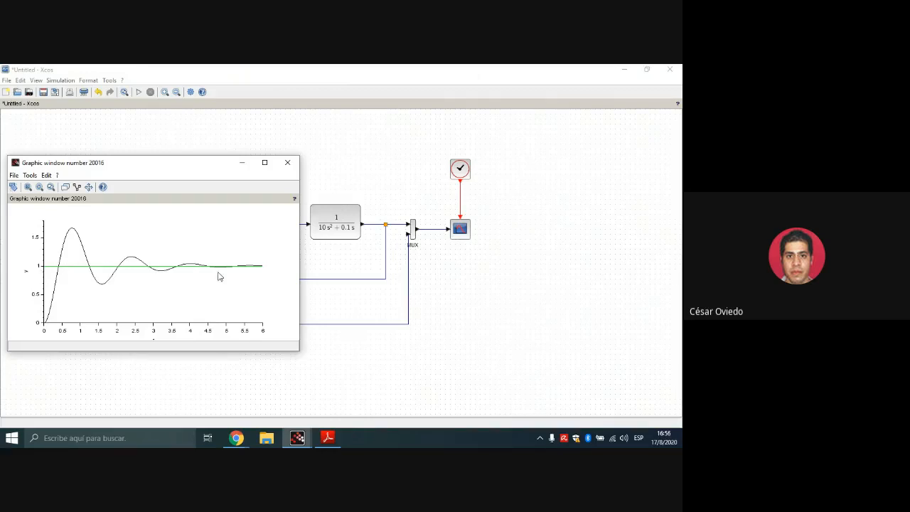
# - Switch to the Scilab console and enter a legend command with two empty labels, checking the Xcos diagram before returning to the console
pyautogui.moveTo(297, 435)
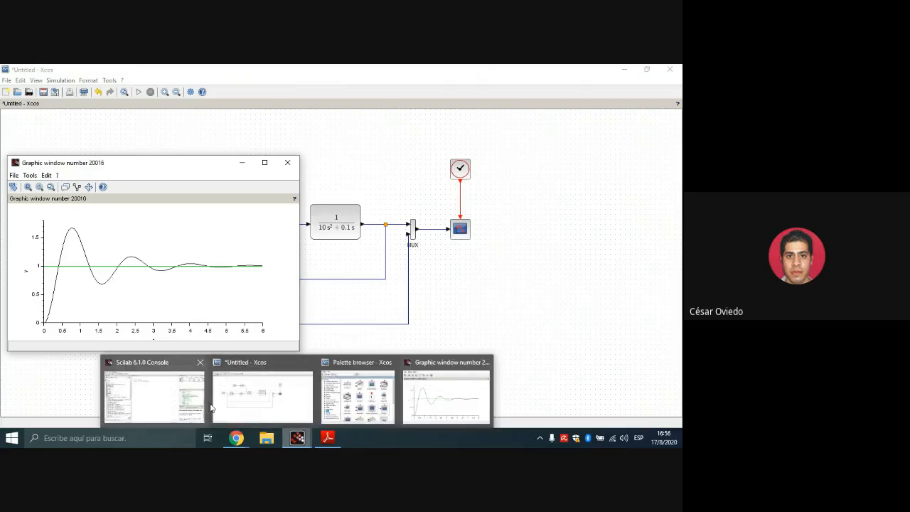
pyautogui.moveTo(210, 408)
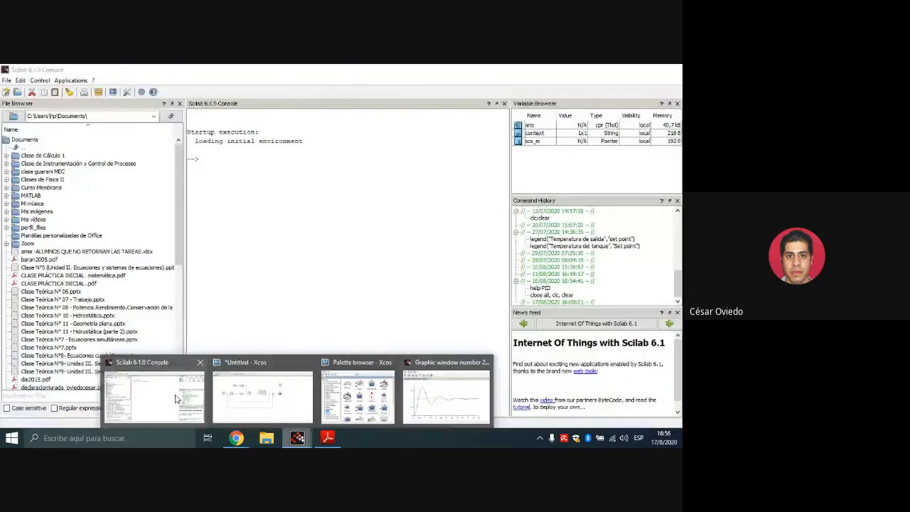
pyautogui.click(182, 398)
pyautogui.write('legend("","')
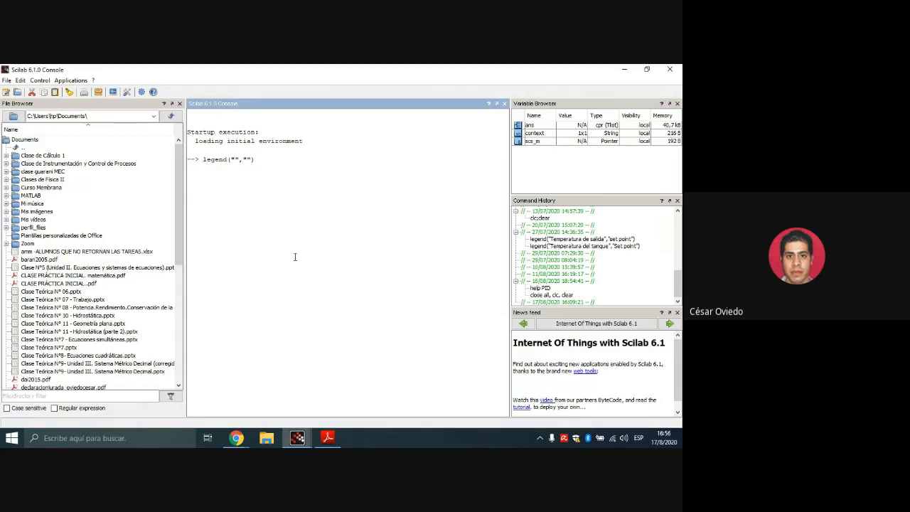
pyautogui.moveTo(297, 438)
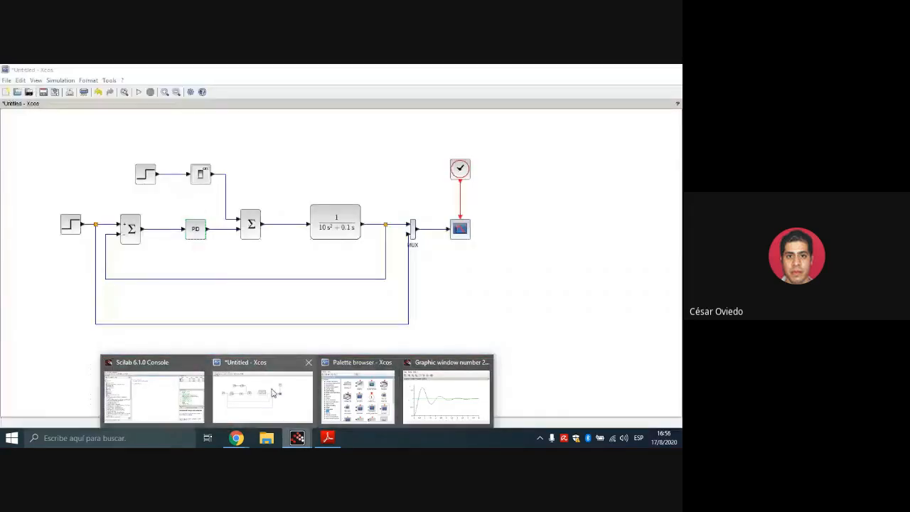
pyautogui.click(262, 395)
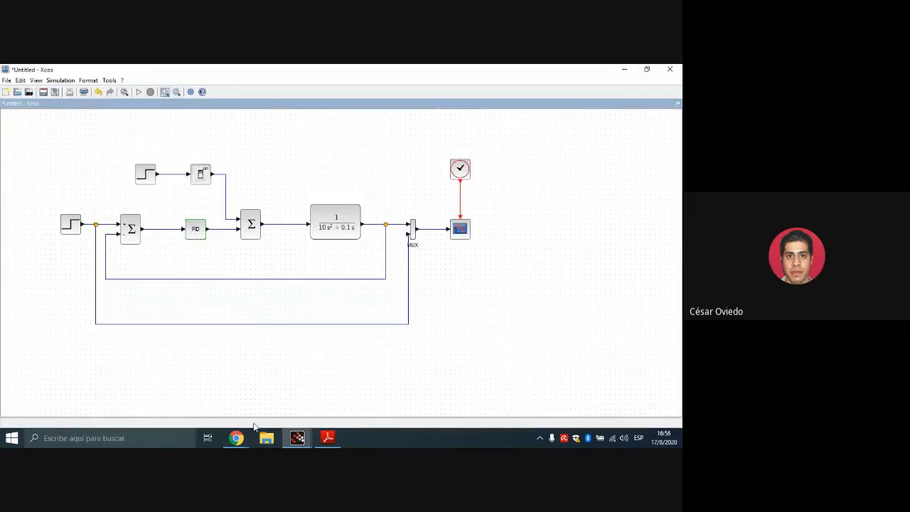
pyautogui.moveTo(297, 437)
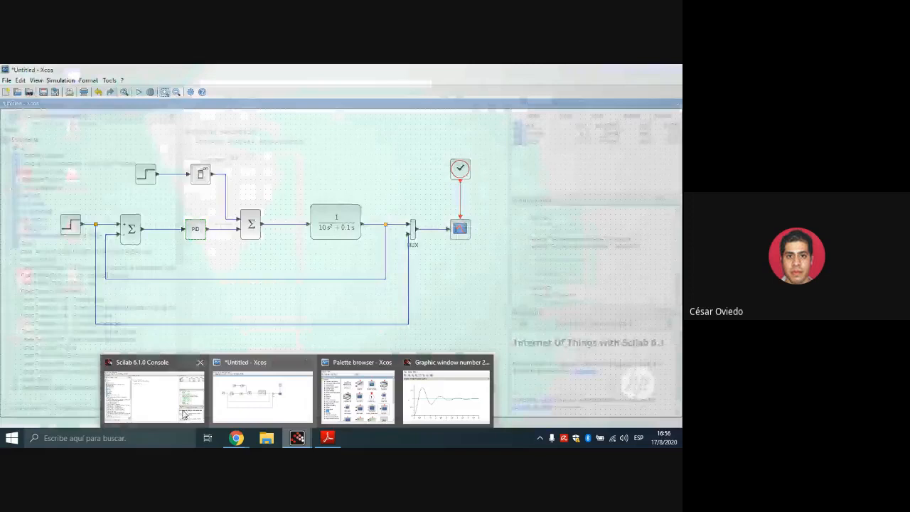
pyautogui.click(153, 394)
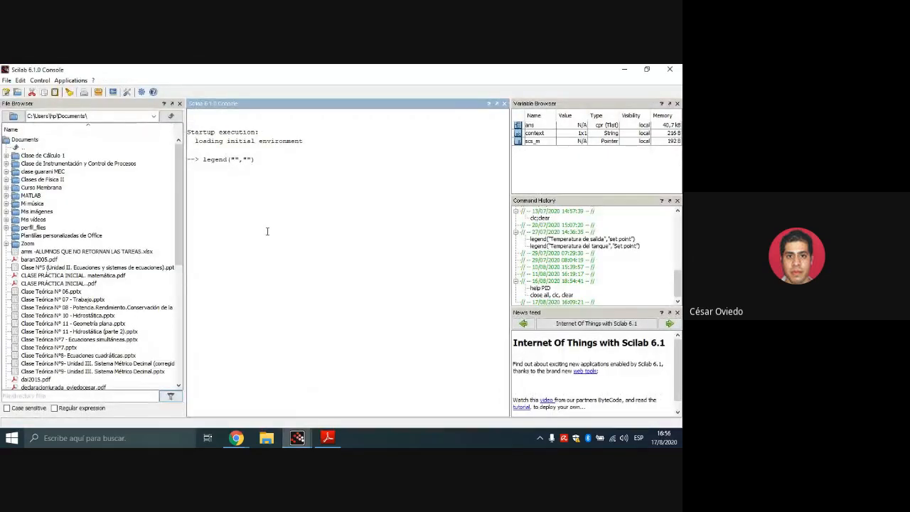
# - Fill in the legend labels as "señal de salida" and "Set-point" and execute the command
pyautogui.write('salida')
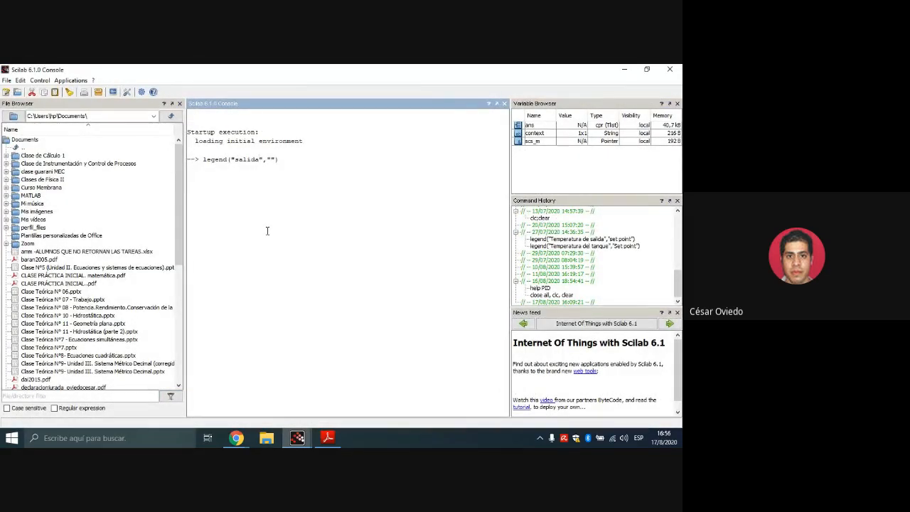
pyautogui.press('Left')
pyautogui.press('Left')
pyautogui.press('Left')
pyautogui.press('Left')
pyautogui.write('señal de salida","Set-point')
pyautogui.press('Return')
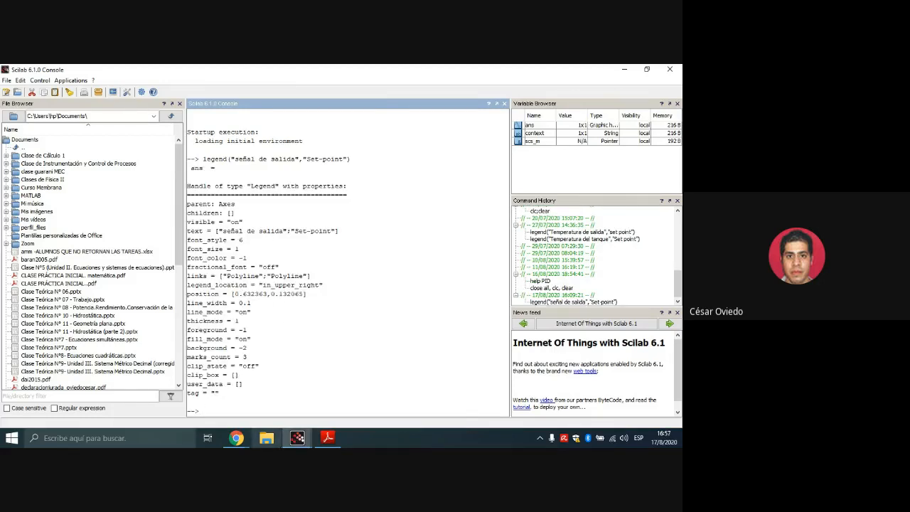
# - Bring up the response plot, maximize it and examine the labelled output signal against the set-point
pyautogui.moveTo(296, 440)
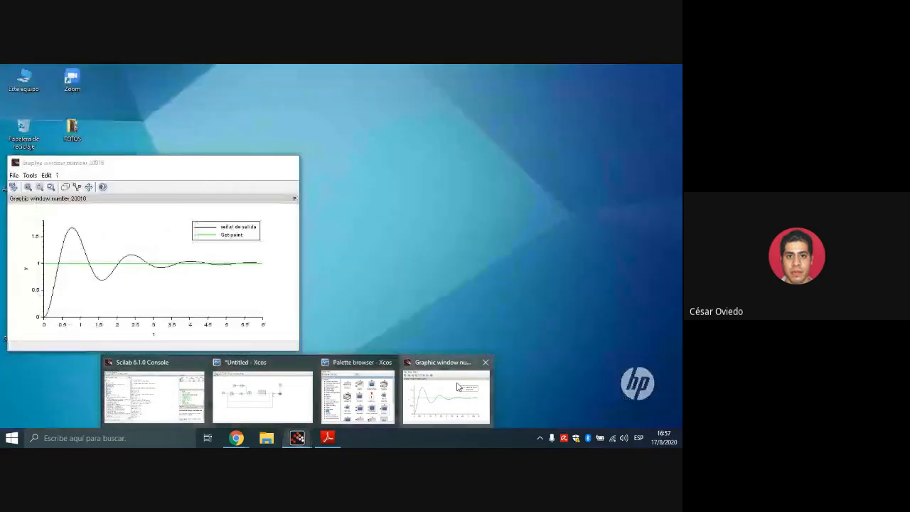
pyautogui.click(447, 391)
pyautogui.click(265, 163)
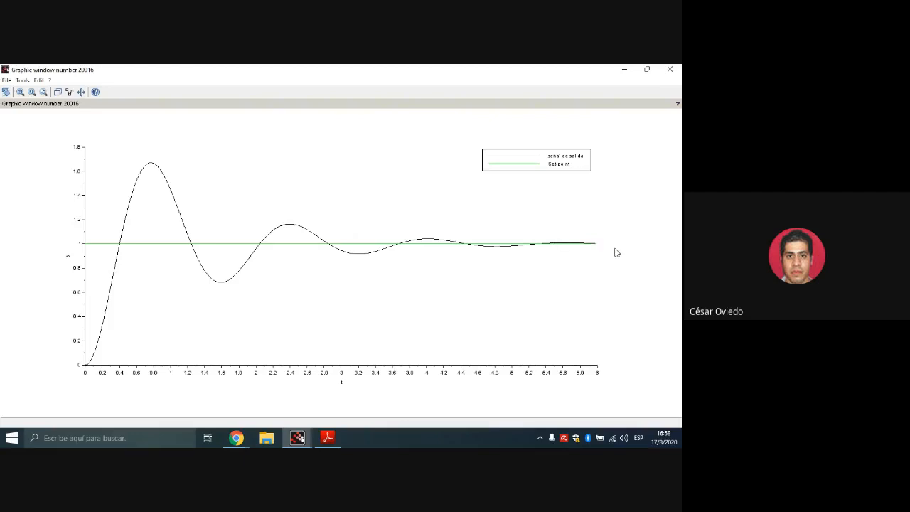
# - Check the Google Meet presentation, then switch to CONTROL_PID.pdf in Adobe Reader and review the PID control example with process disturbances
pyautogui.moveTo(236, 438)
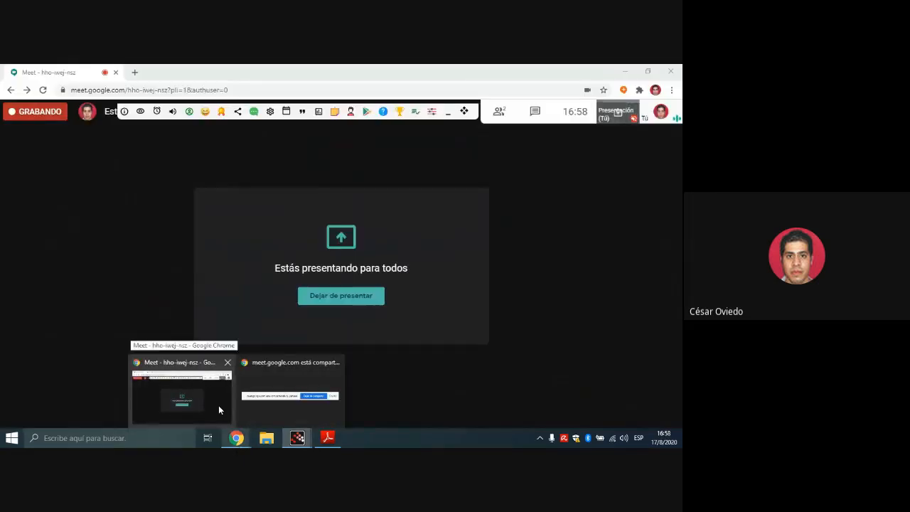
pyautogui.click(219, 408)
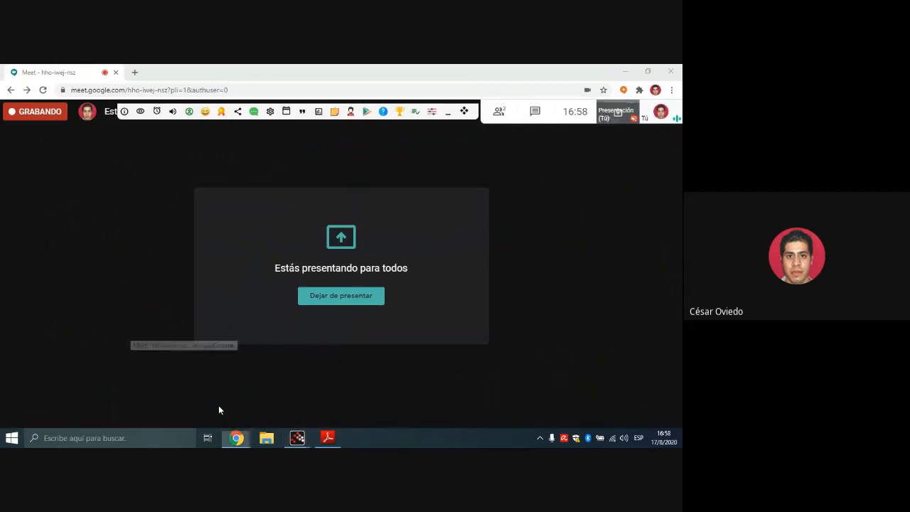
pyautogui.moveTo(334, 445)
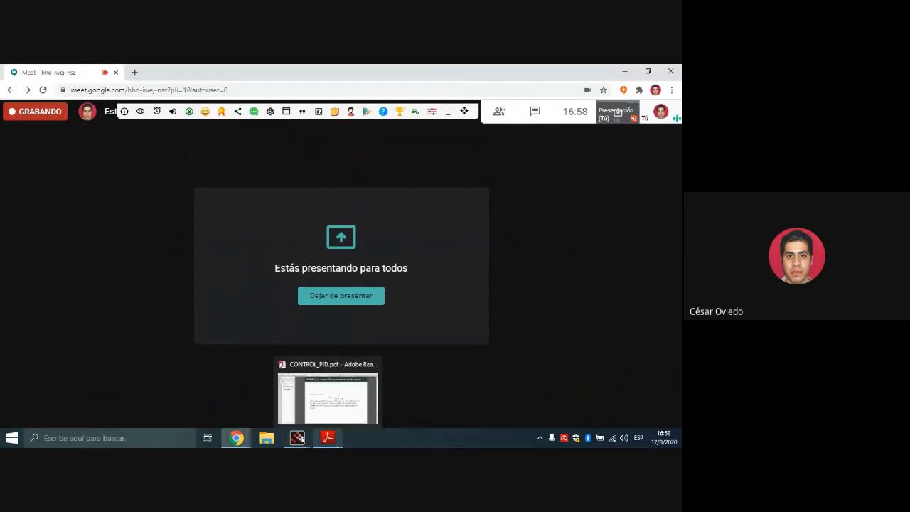
pyautogui.click(327, 399)
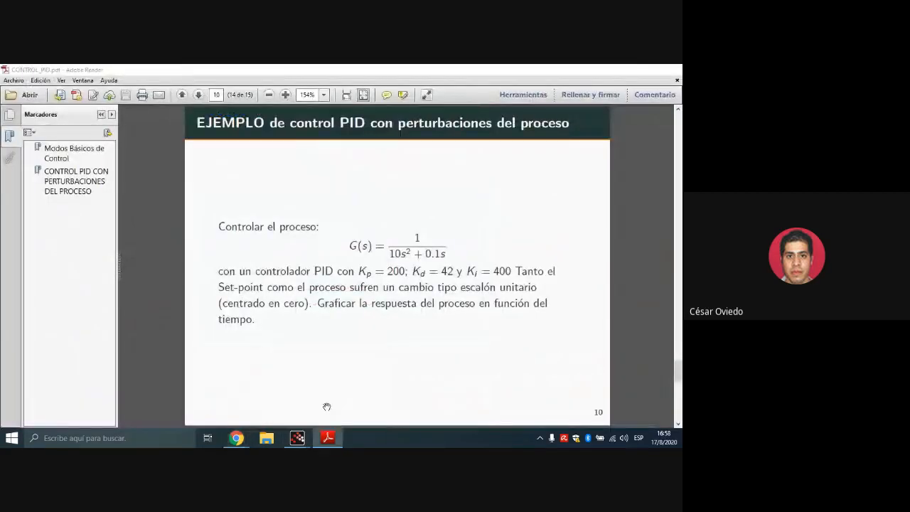
pyautogui.moveTo(249, 440)
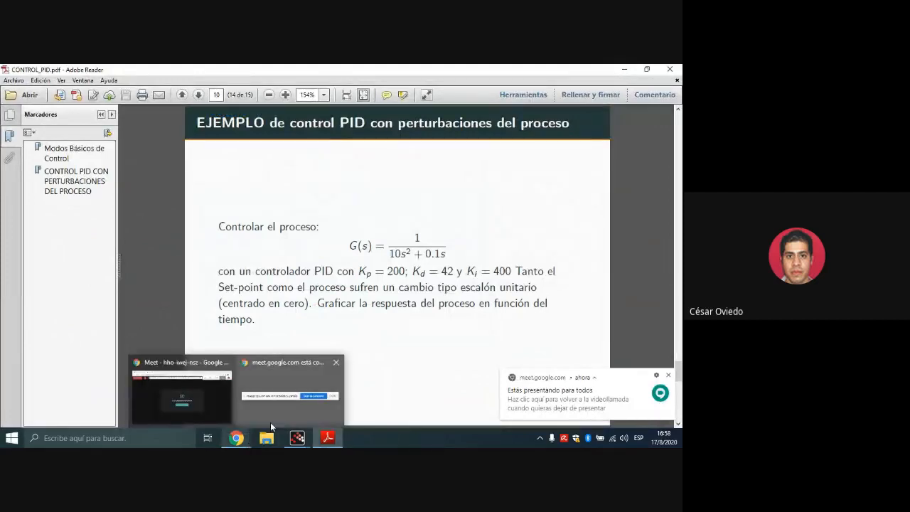